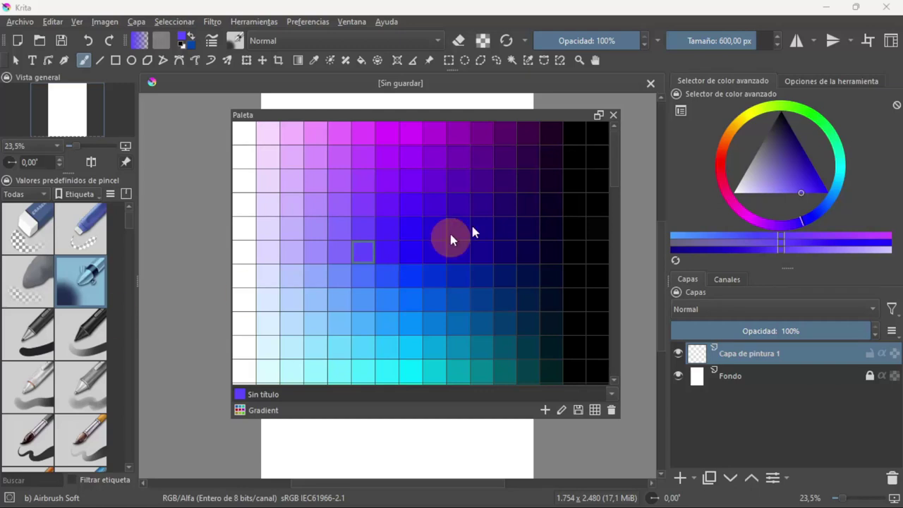
Scroll through the palettes on the Color Hunt page.
click(471, 113)
scroll(383, 261, down, 3)
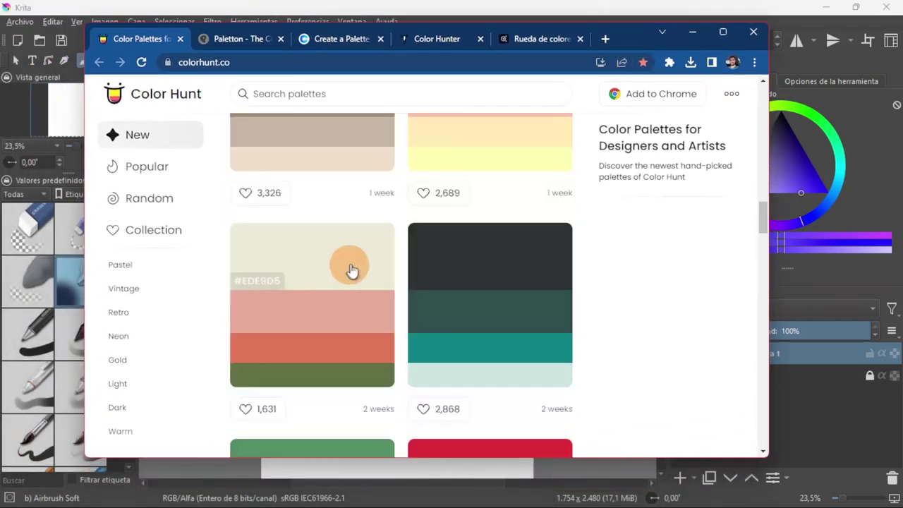
scroll(351, 270, down, 3)
scroll(376, 272, down, 3)
Look over the Paletton, Coolors and Color Hunter tabs, then minimize Chrome.
click(236, 39)
scroll(344, 264, down, 4)
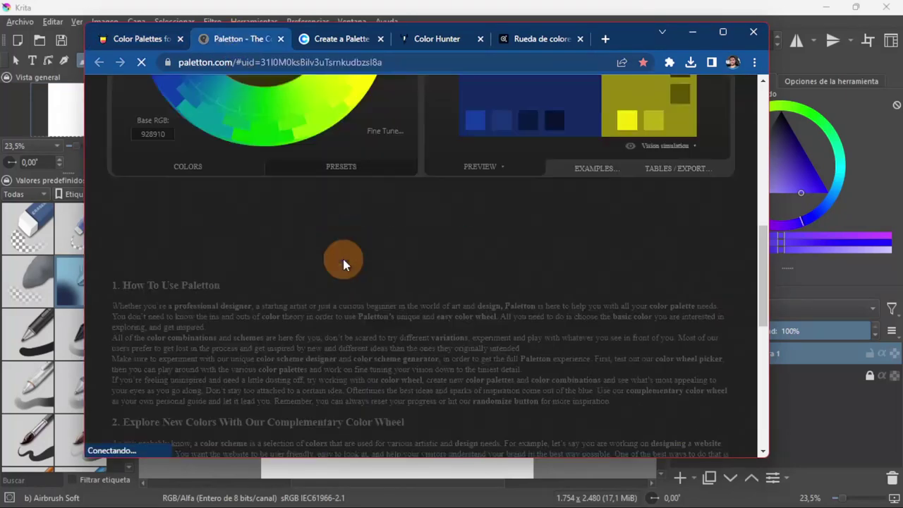
scroll(343, 265, up, 4)
click(342, 40)
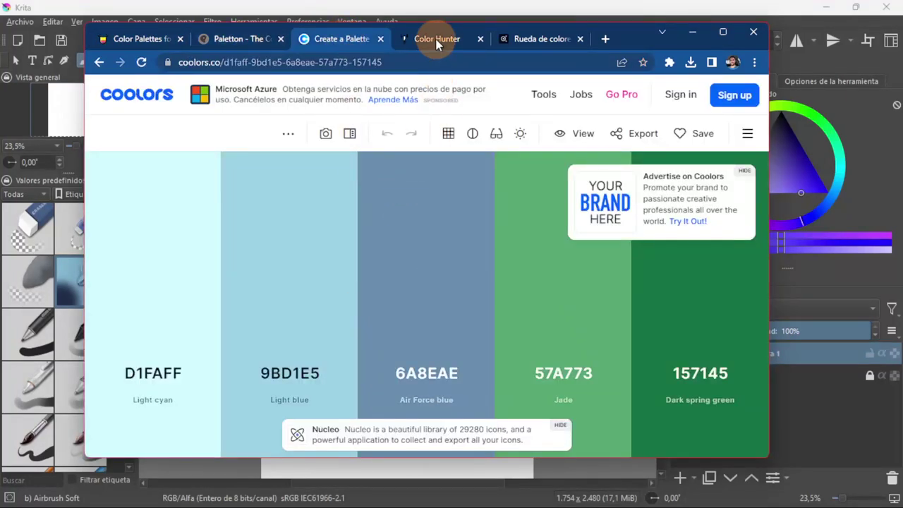
click(436, 41)
click(692, 32)
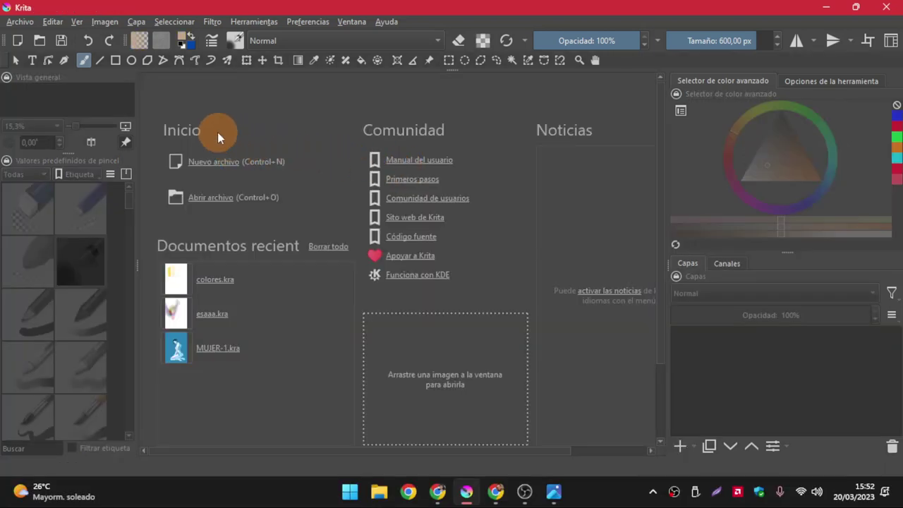
Create a new A4 (300 ppi) landscape document of 3508 × 2480 pixels.
click(215, 161)
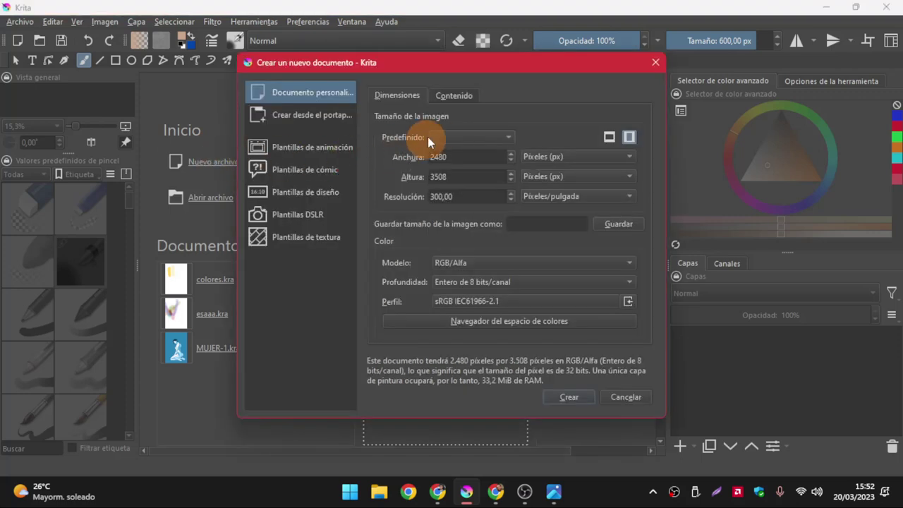
click(451, 136)
click(473, 184)
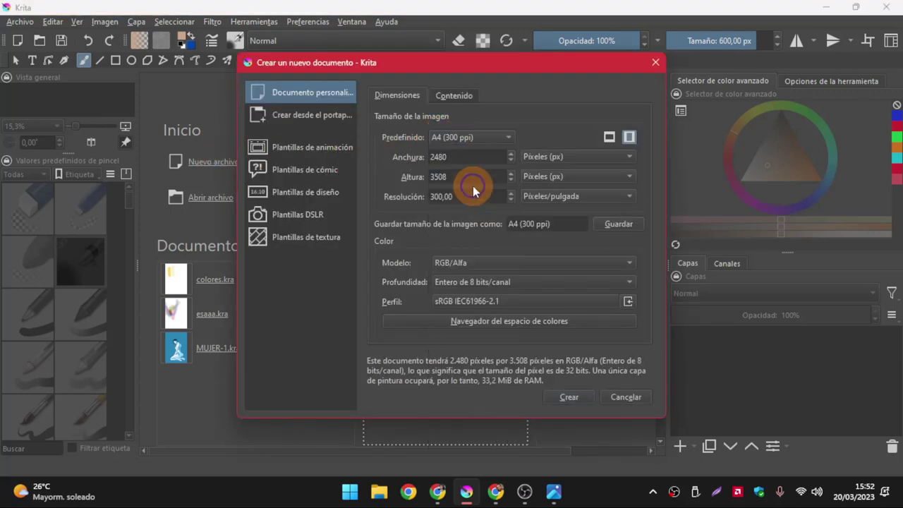
click(607, 137)
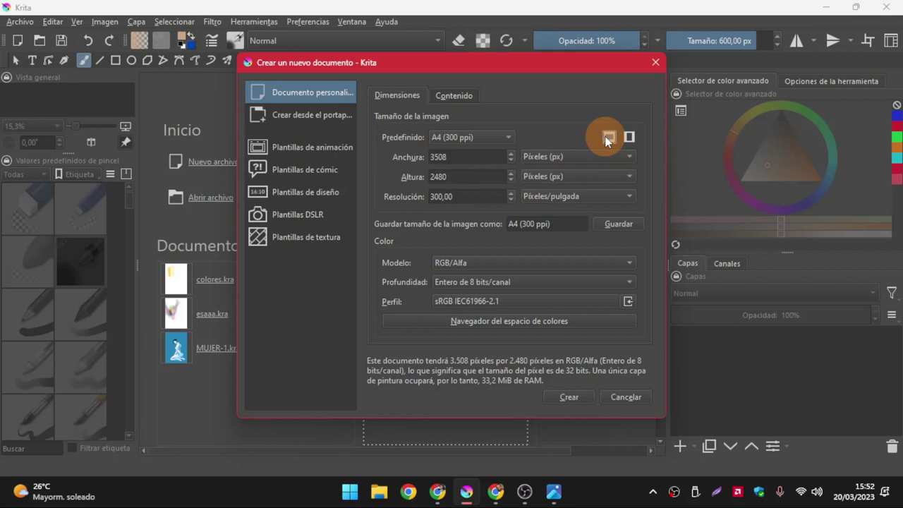
key(super+equal)
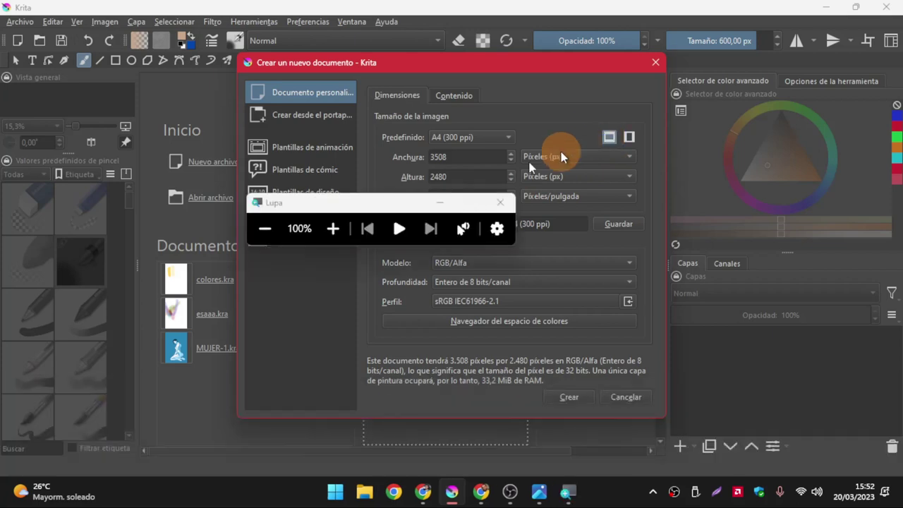
click(452, 204)
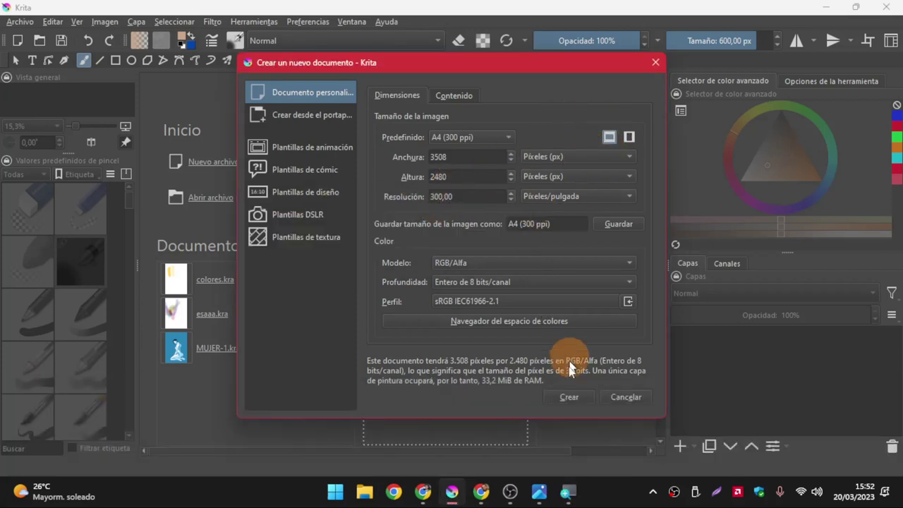
click(569, 397)
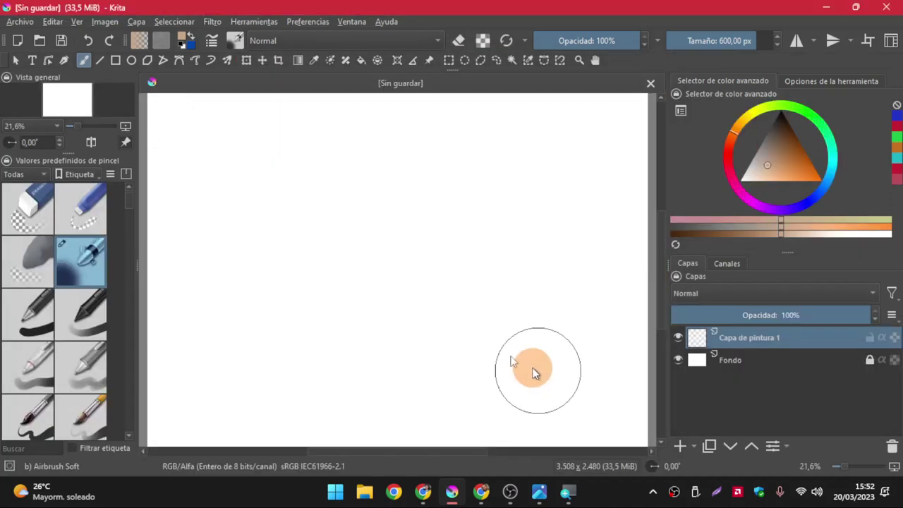
Show the Paleta docker from Settings > Dockers and float it over the canvas.
key(super+equal)
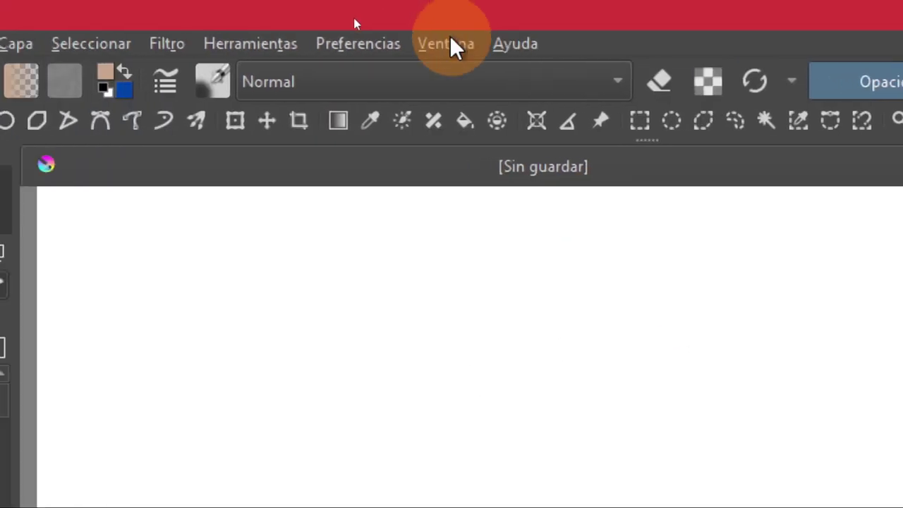
click(450, 39)
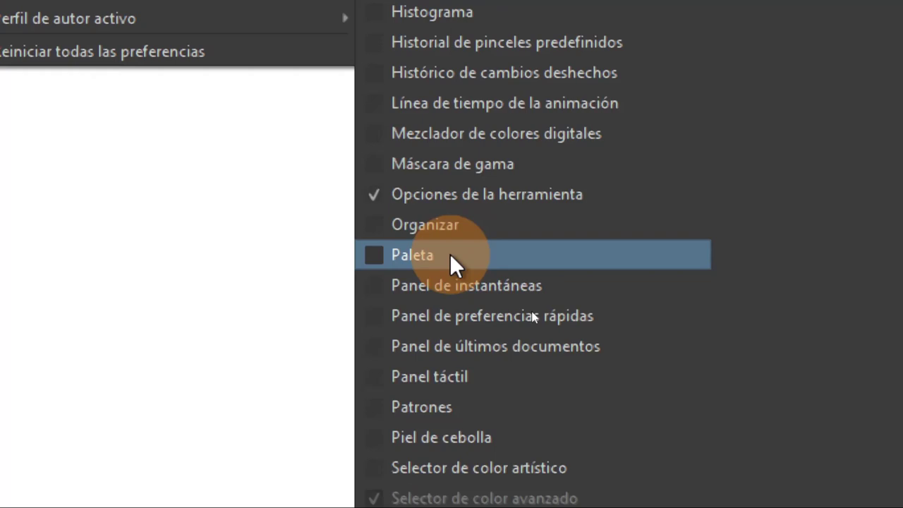
click(450, 254)
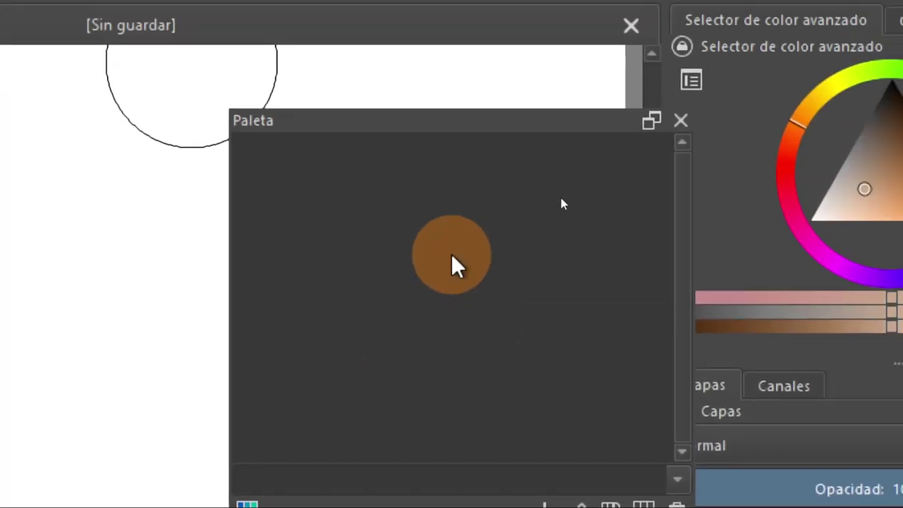
key(super+minus)
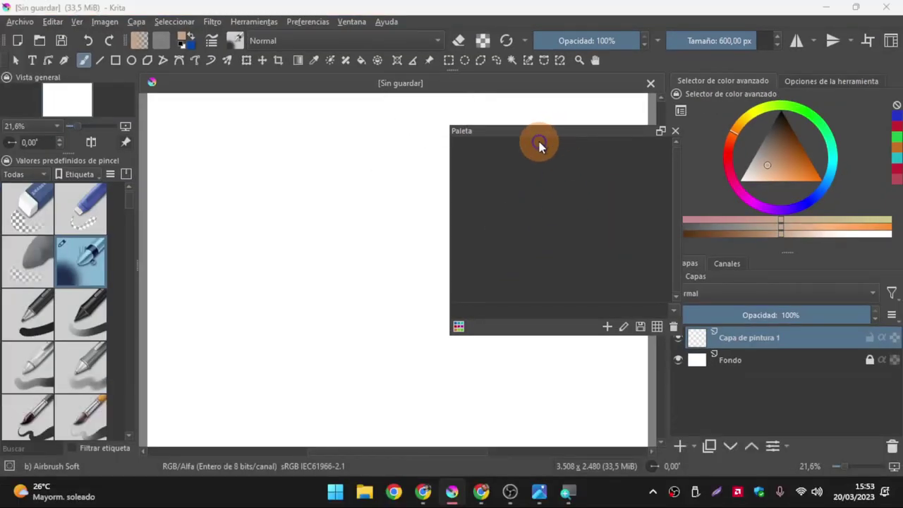
mouse_move(539, 144)
mouse_down()
mouse_move(496, 126)
mouse_move(513, 120)
mouse_move(493, 131)
mouse_move(711, 101)
mouse_move(732, 120)
mouse_move(754, 75)
mouse_move(202, 107)
mouse_move(181, 141)
mouse_move(89, 149)
mouse_move(155, 159)
mouse_move(423, 148)
mouse_up()
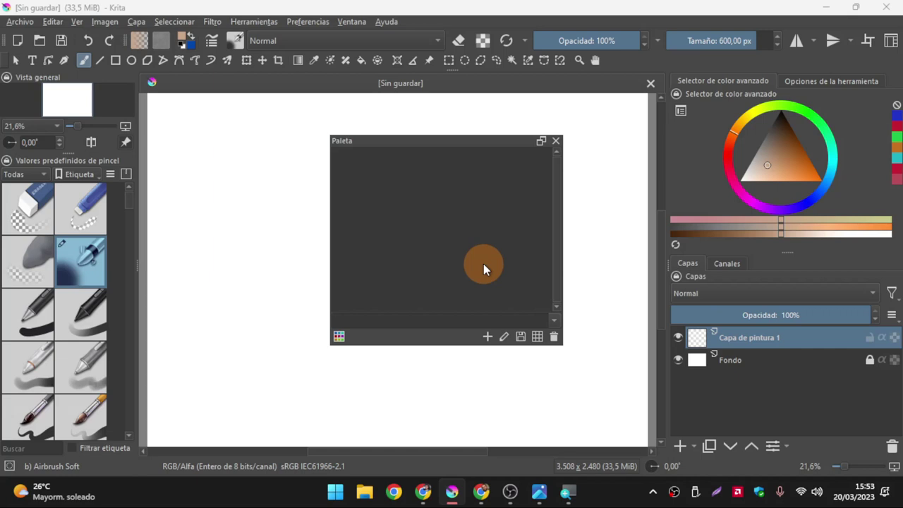
key(super+plus)
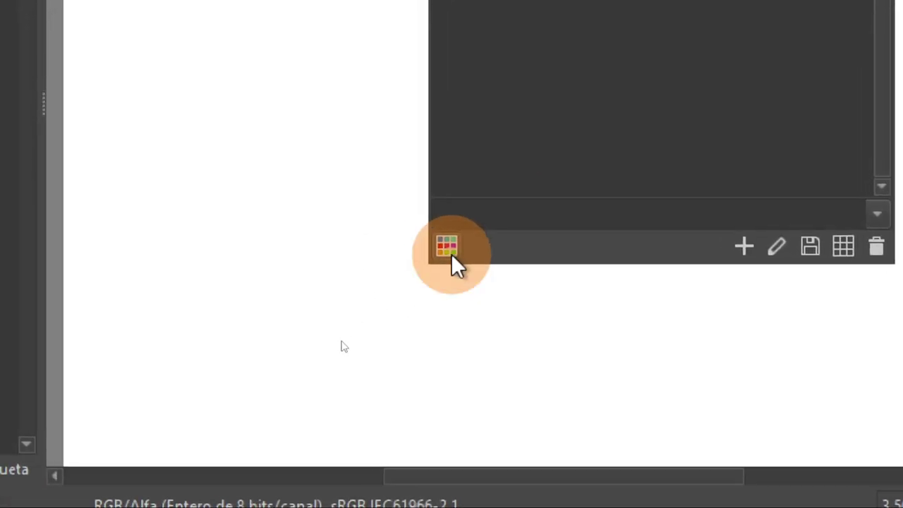
Browse the palette list, preview Swatch colored grey, and load the Web palette.
click(452, 254)
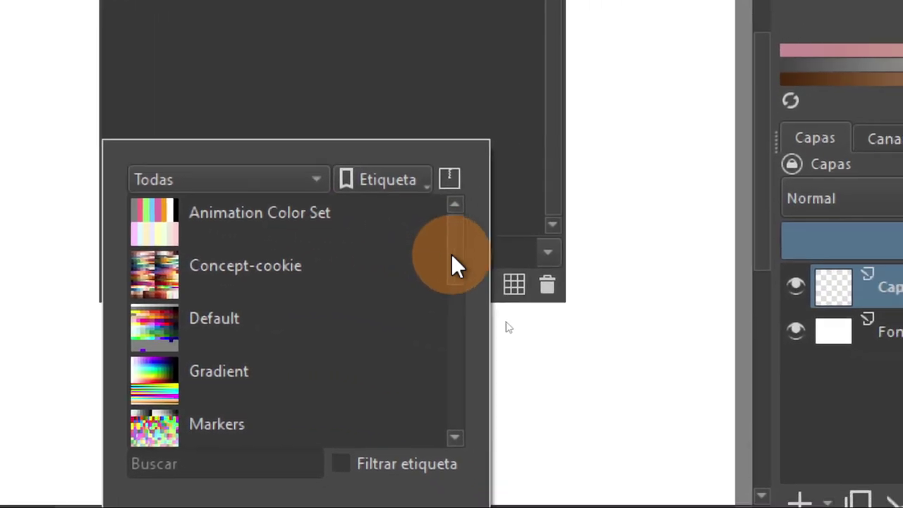
scroll(452, 255, down, 1)
scroll(452, 255, down, 2)
scroll(452, 256, down, 2)
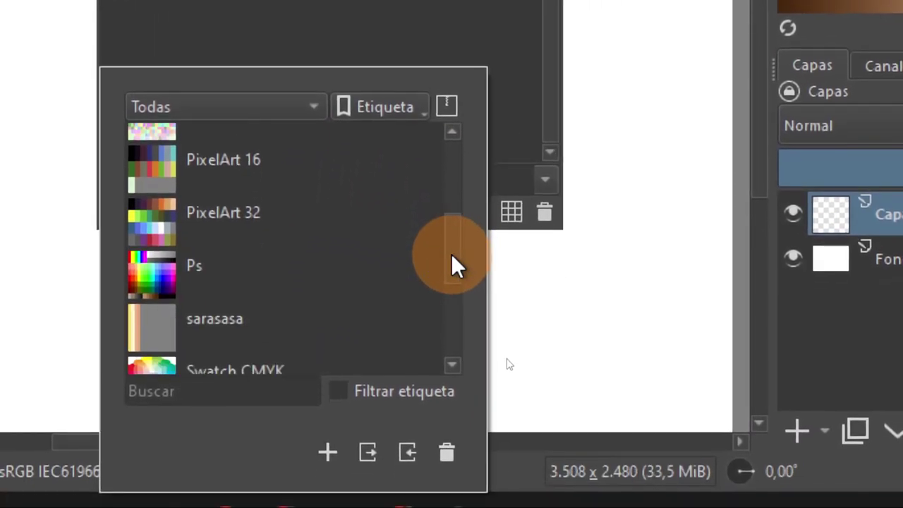
scroll(452, 256, down, 2)
scroll(452, 255, down, 1)
scroll(452, 258, down, 2)
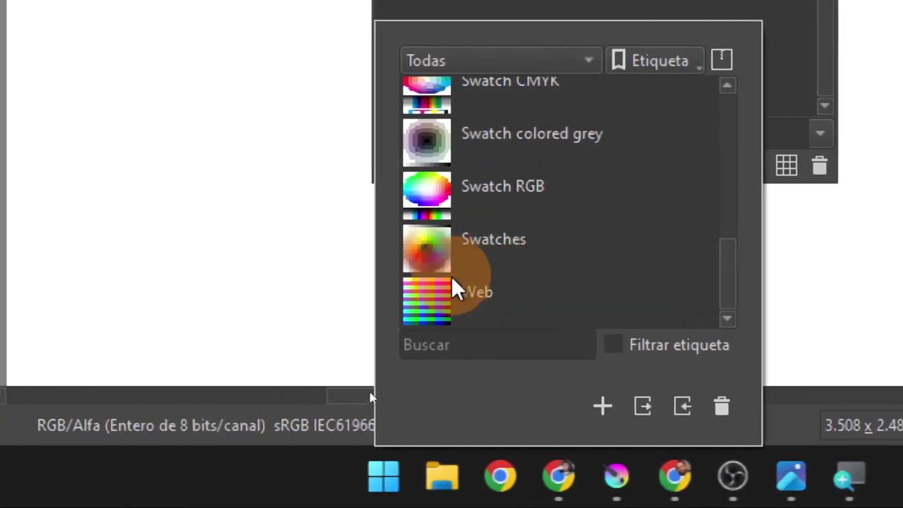
click(454, 292)
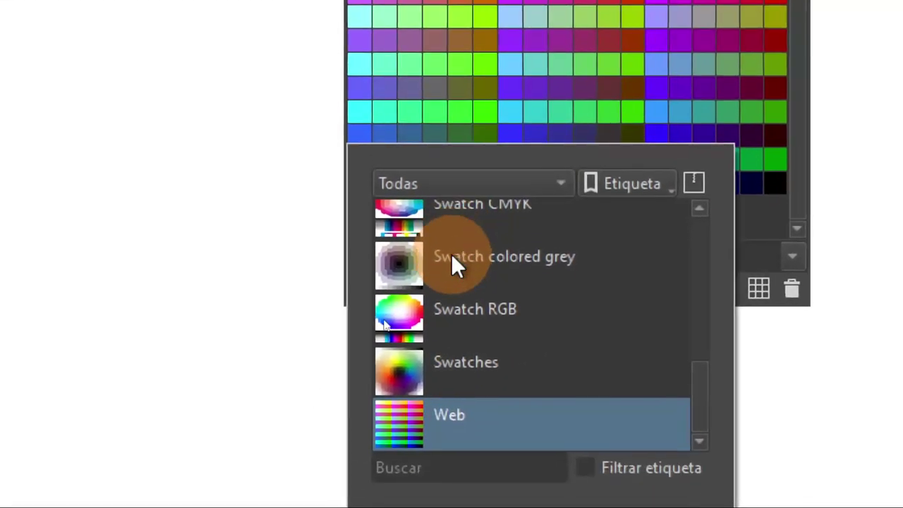
click(455, 305)
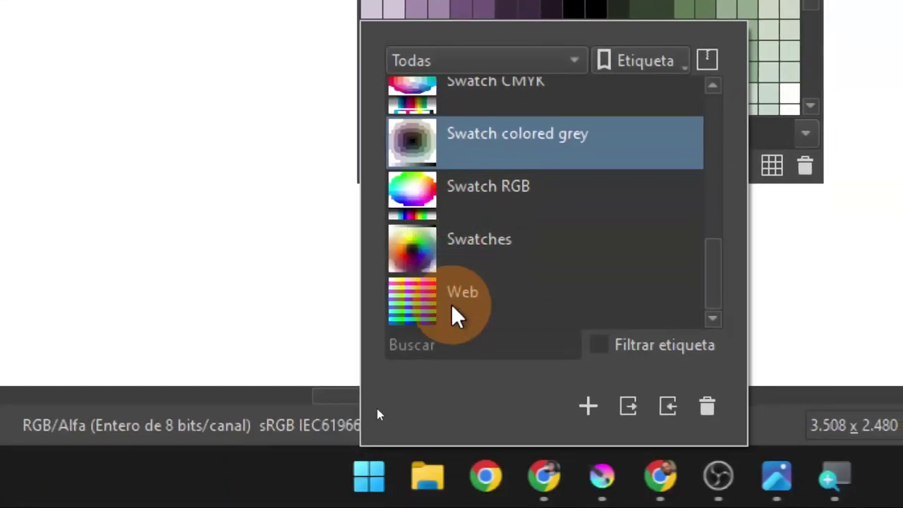
click(452, 308)
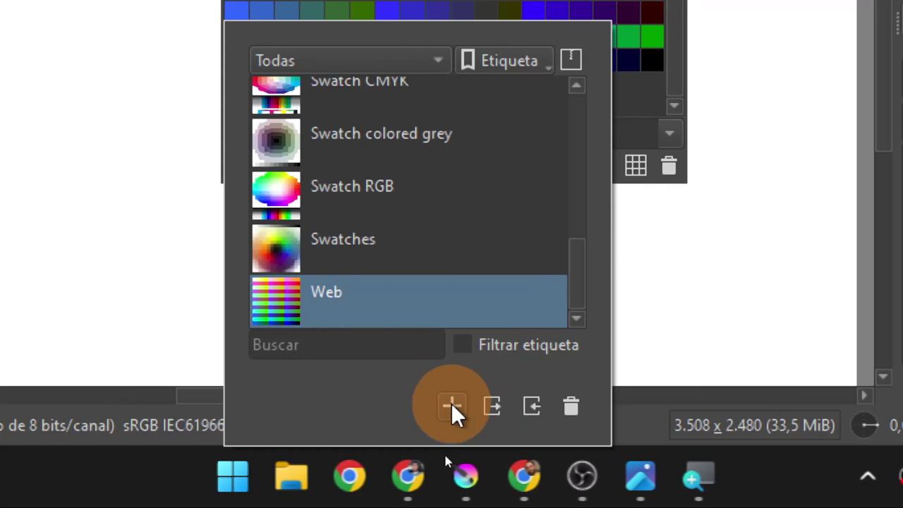
Add a new palette named 'COLORES IDEALES' through the palette chooser's + button.
click(452, 407)
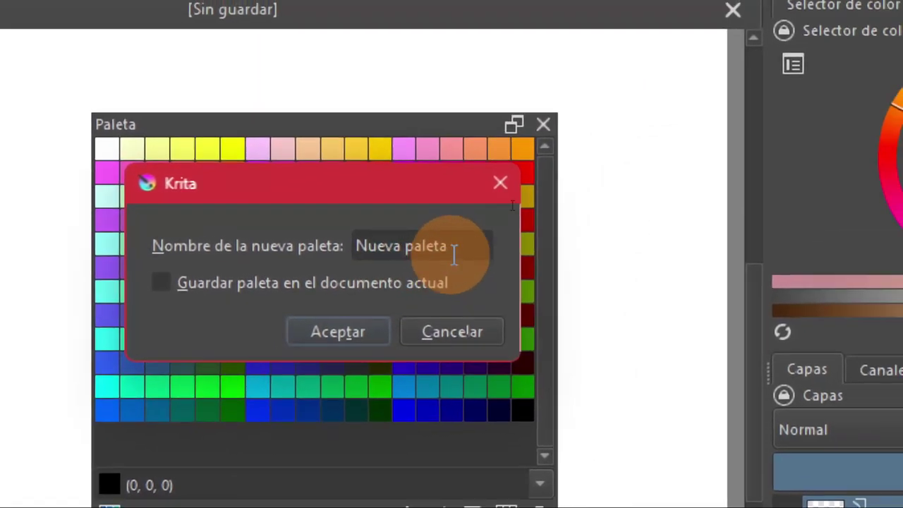
drag(598, 146, 469, 145)
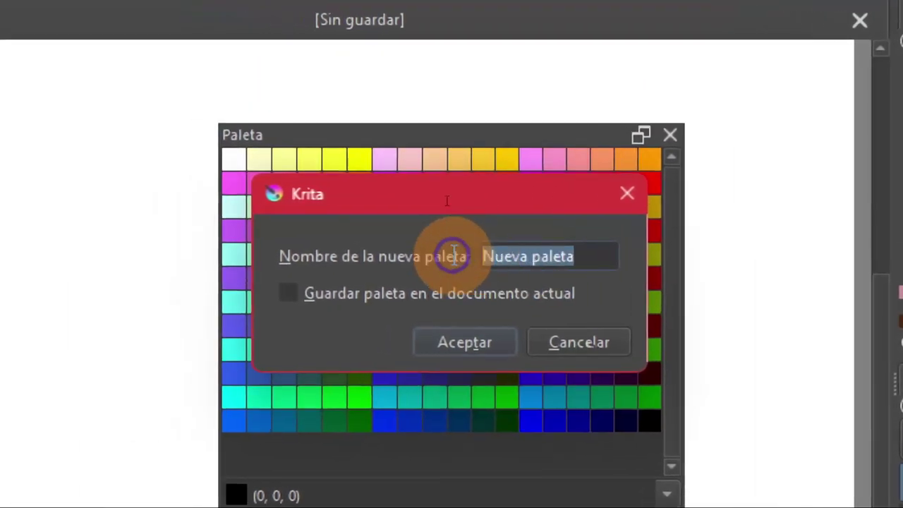
text(CO)
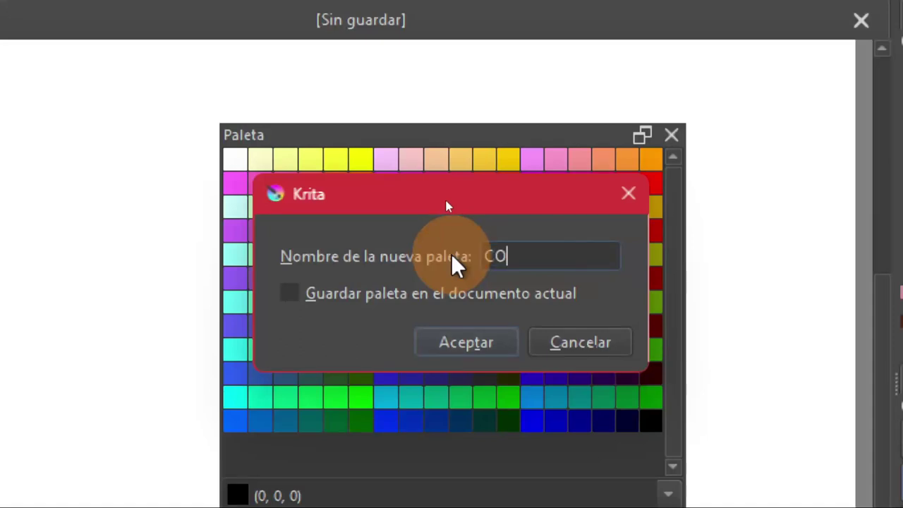
text(LORES )
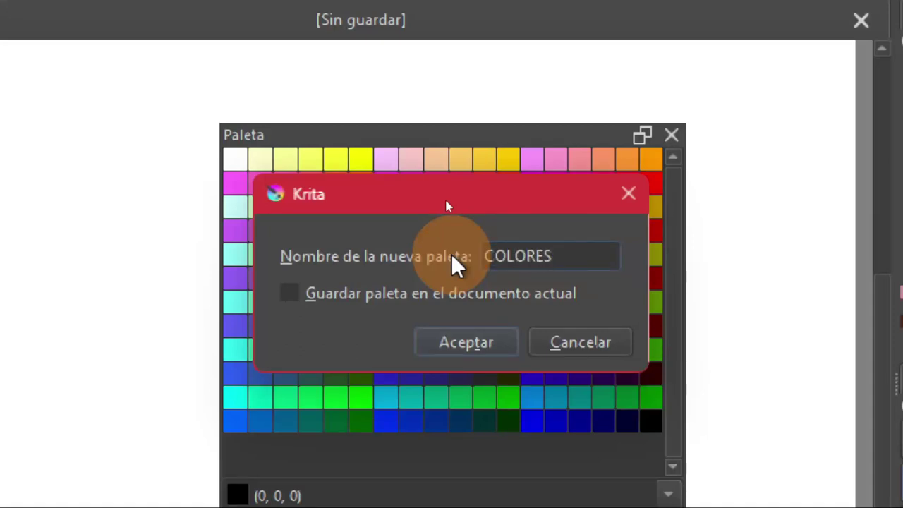
text(IDEALES)
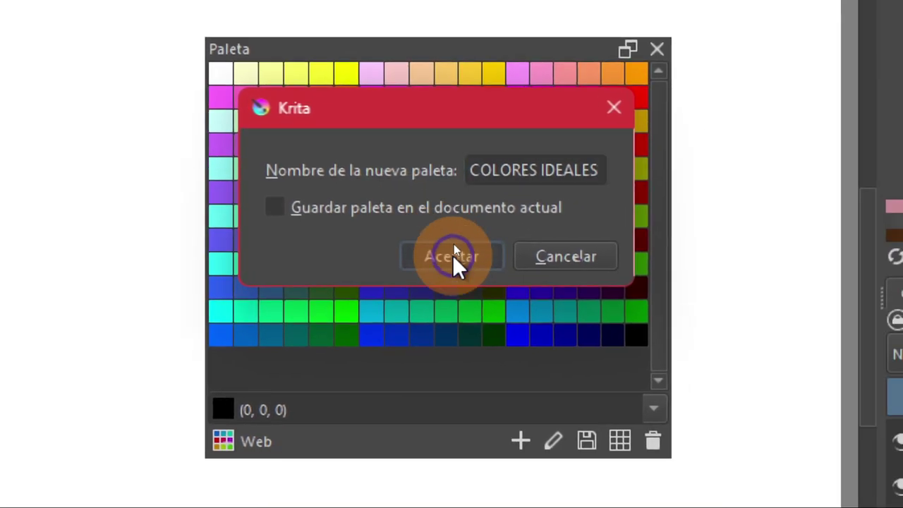
click(452, 255)
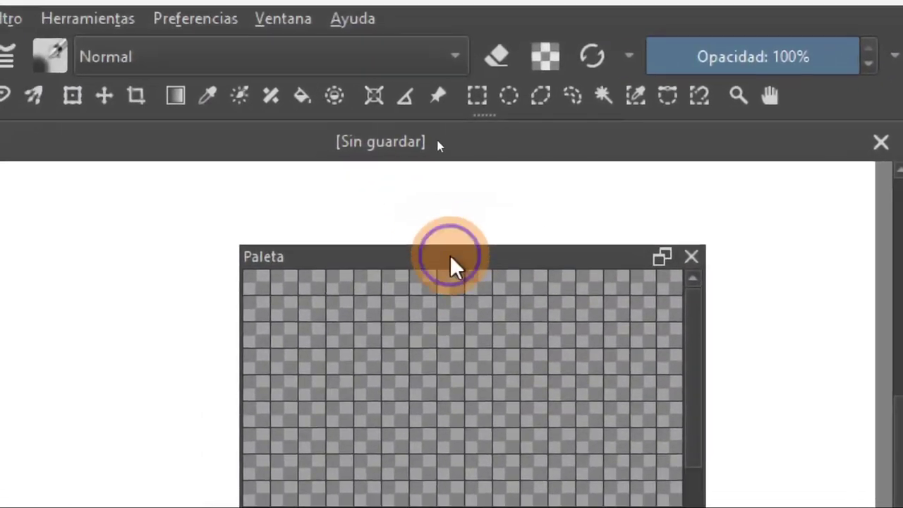
key(super+minus)
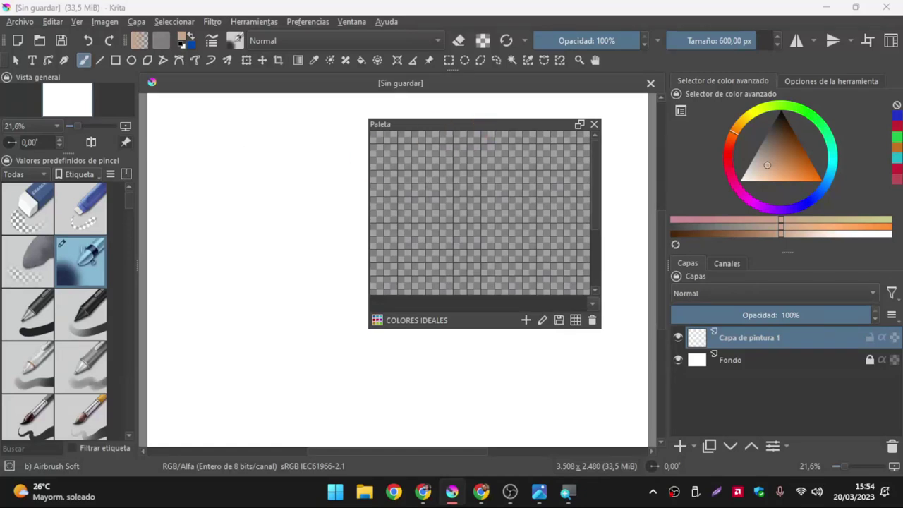
Switch from Krita to Chrome's Adobe Color wheel page with Alt+Tab.
key(alt+Tab)
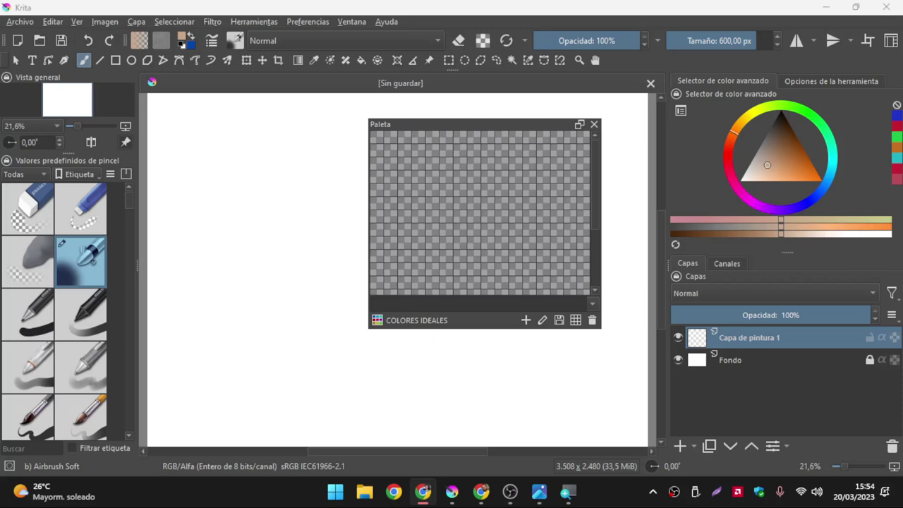
key(alt+Tab)
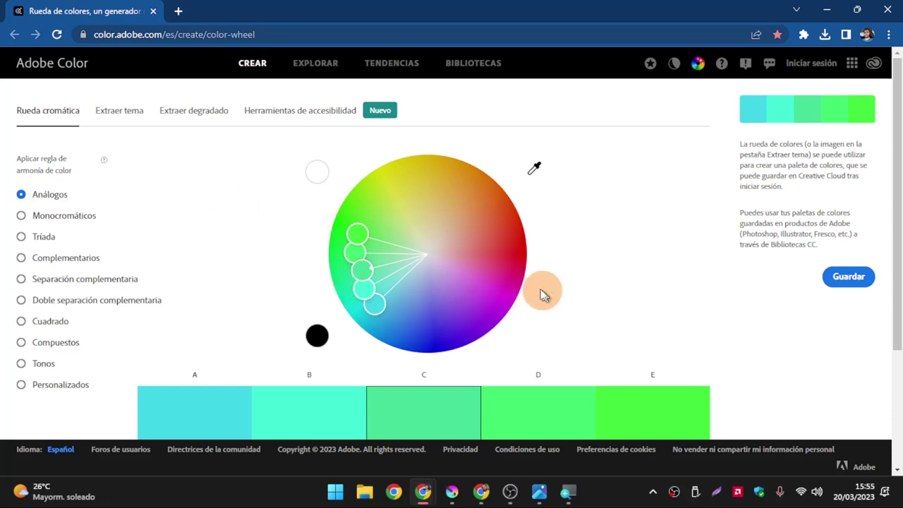
Scroll through the Adobe Color page to review its analogous colour scheme.
scroll(542, 295, down, 1)
scroll(495, 292, down, 1)
scroll(597, 374, up, 2)
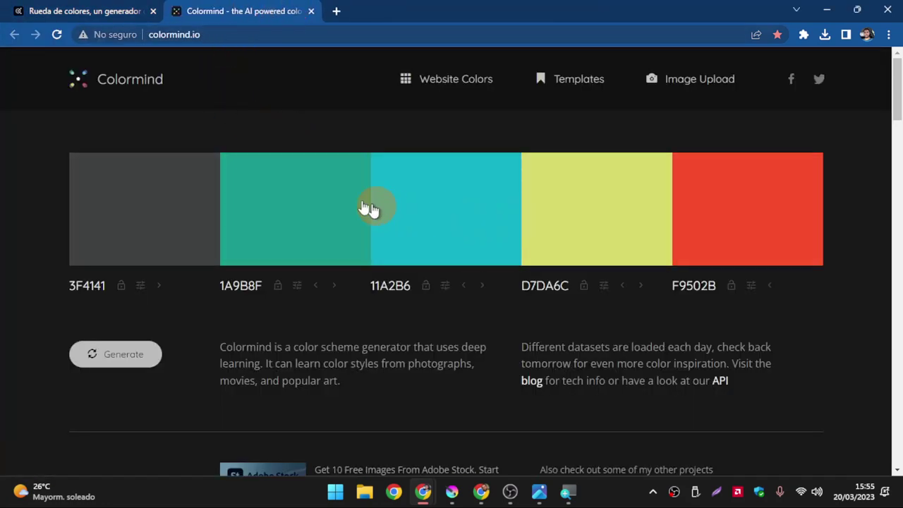
Load Colormind's Website Colors and generate a new website palette.
click(452, 78)
scroll(455, 275, down, 1)
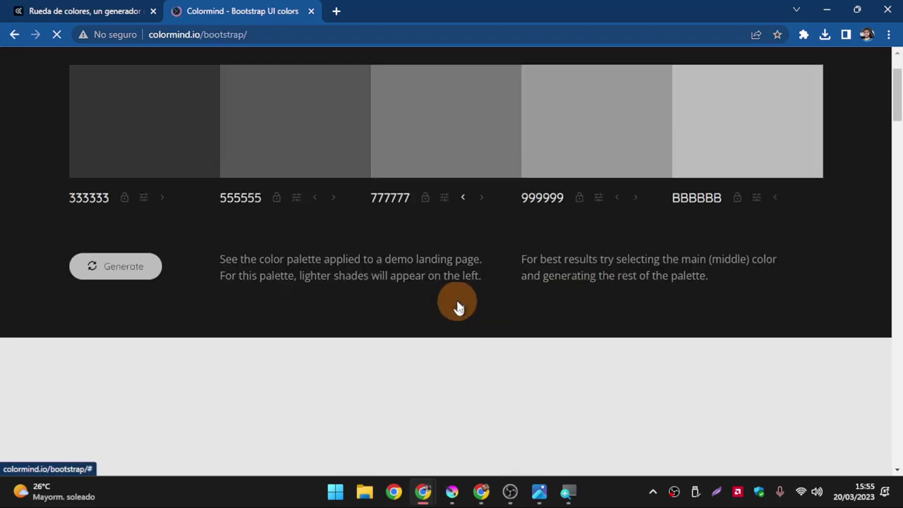
scroll(445, 309, down, 1)
scroll(437, 308, down, 2)
scroll(435, 310, up, 4)
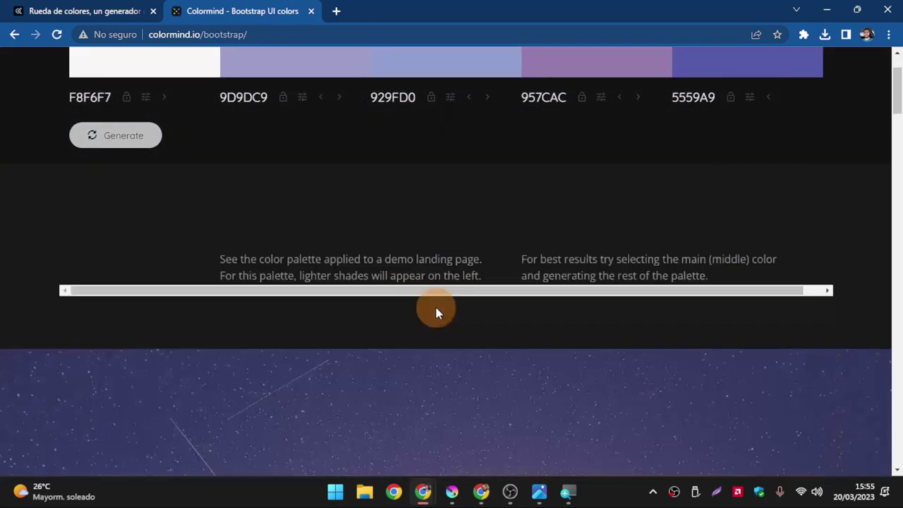
scroll(436, 312, up, 1)
click(117, 353)
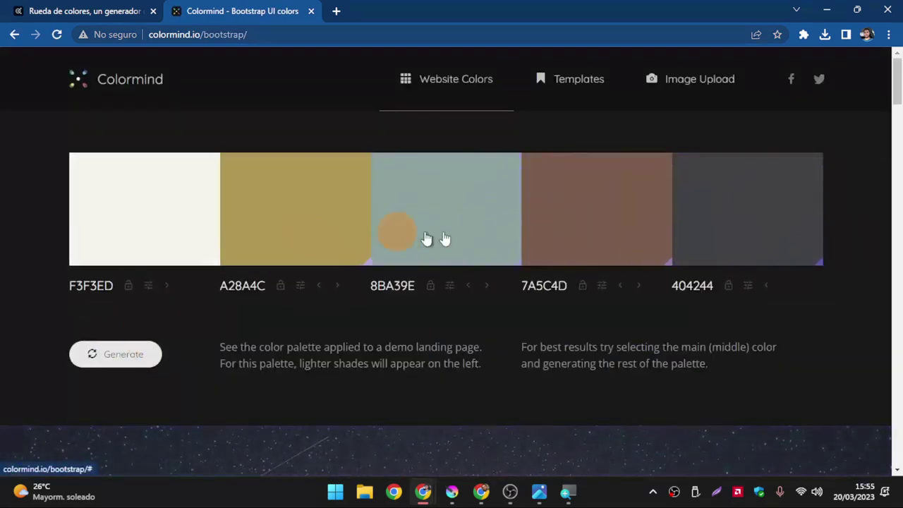
Review the demo page, then open the Paper Dashboard template palette.
scroll(509, 358, down, 2)
scroll(536, 359, down, 1)
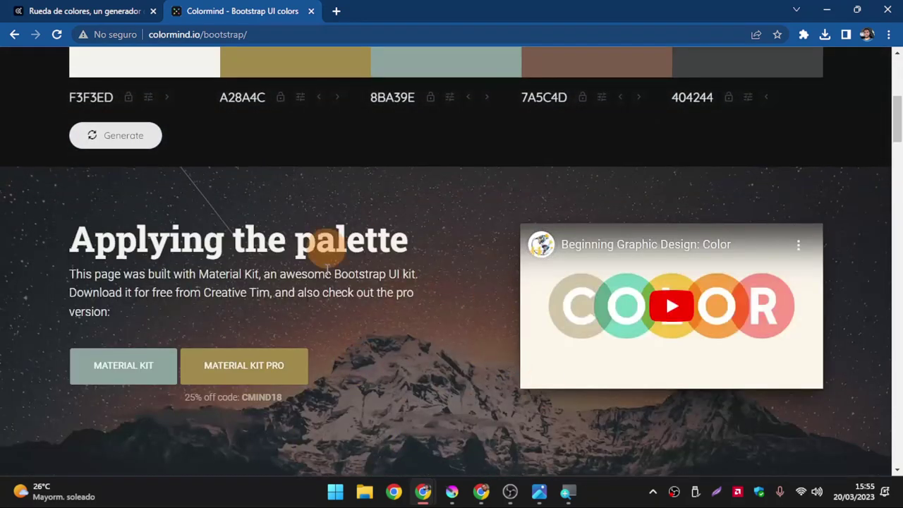
scroll(419, 347, up, 3)
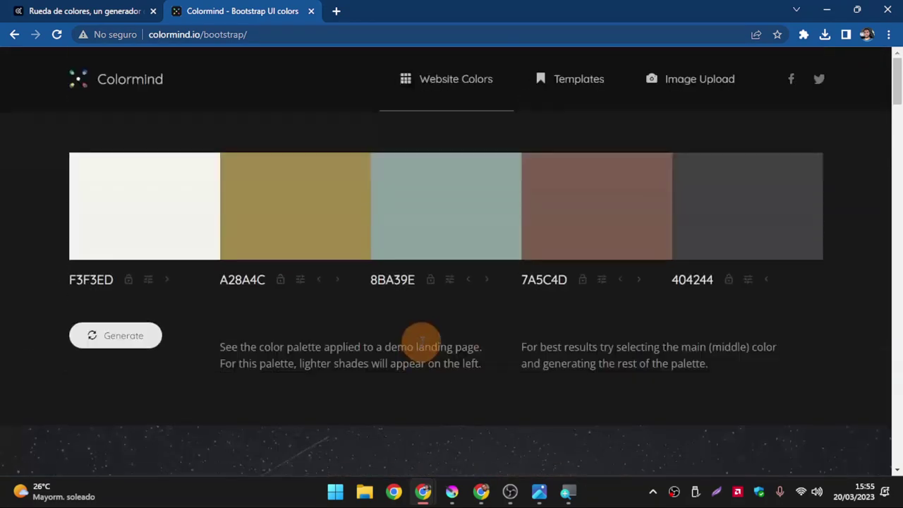
click(584, 81)
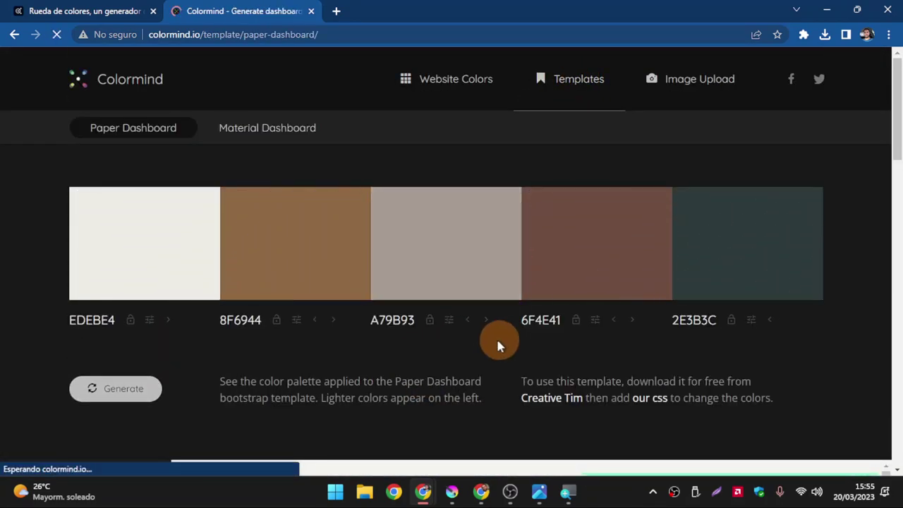
scroll(495, 344, down, 2)
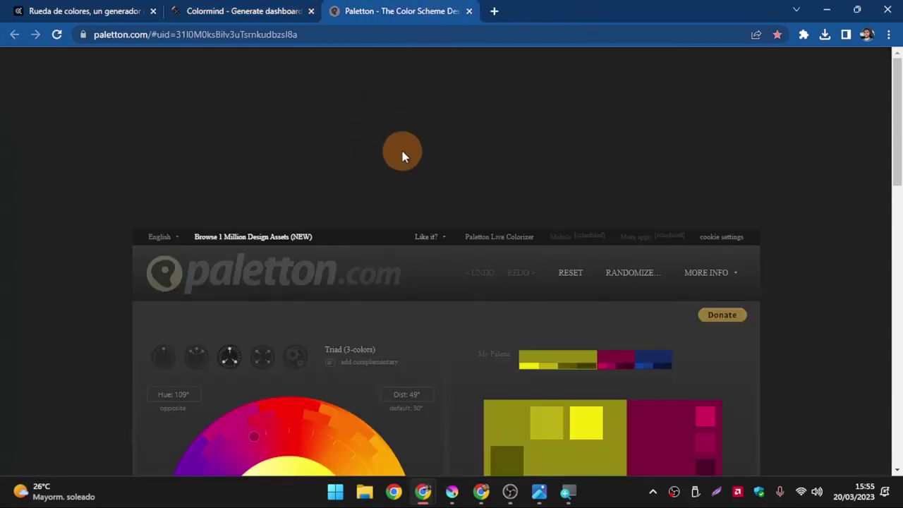
Review Paletton's triad scheme and wheel, return to the top, then reopen Color Hunter.
scroll(403, 151, down, 3)
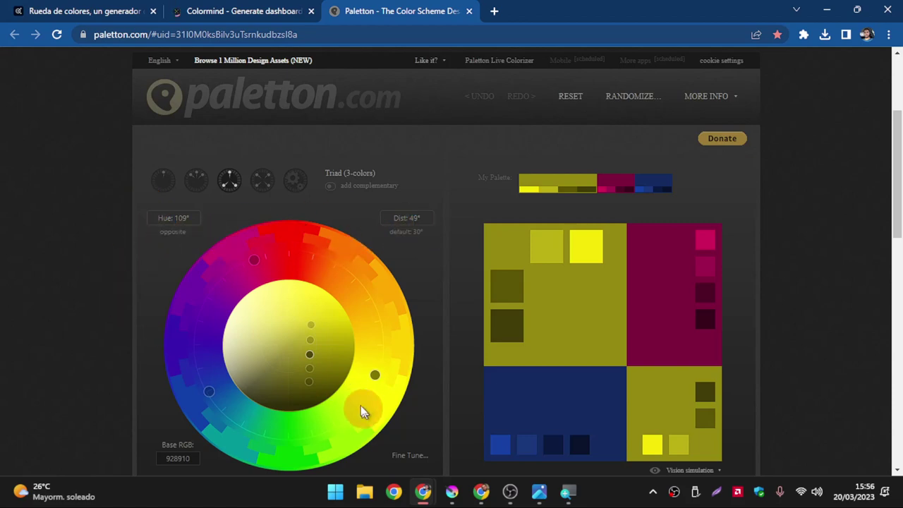
scroll(554, 308, down, 3)
click(215, 317)
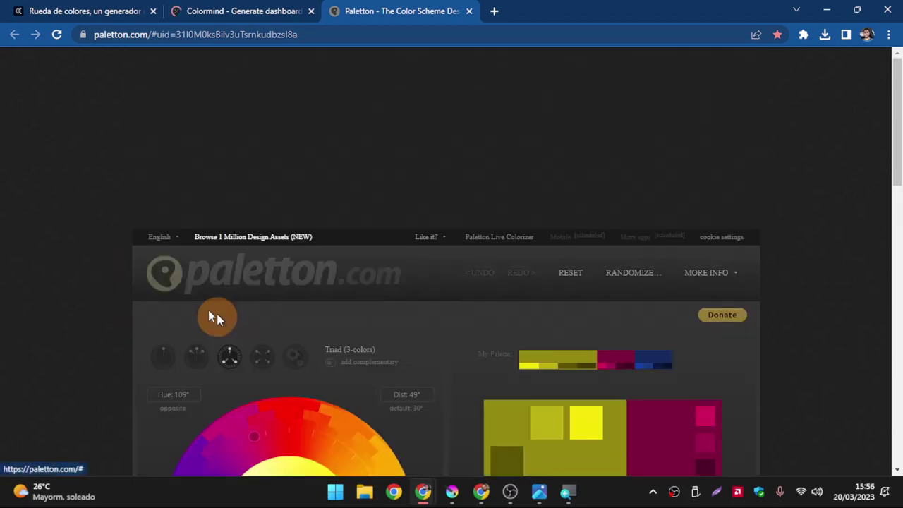
key(ctrl+shift+t)
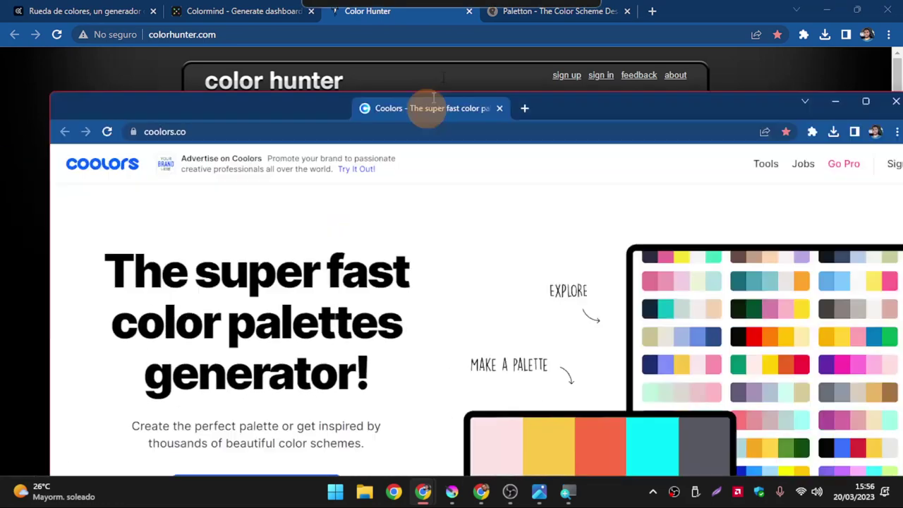
Dock Coolors, generate the D1FAFF–157145 palette, open Adjust palette, then dock Color Hunt.
drag(414, 105, 458, 14)
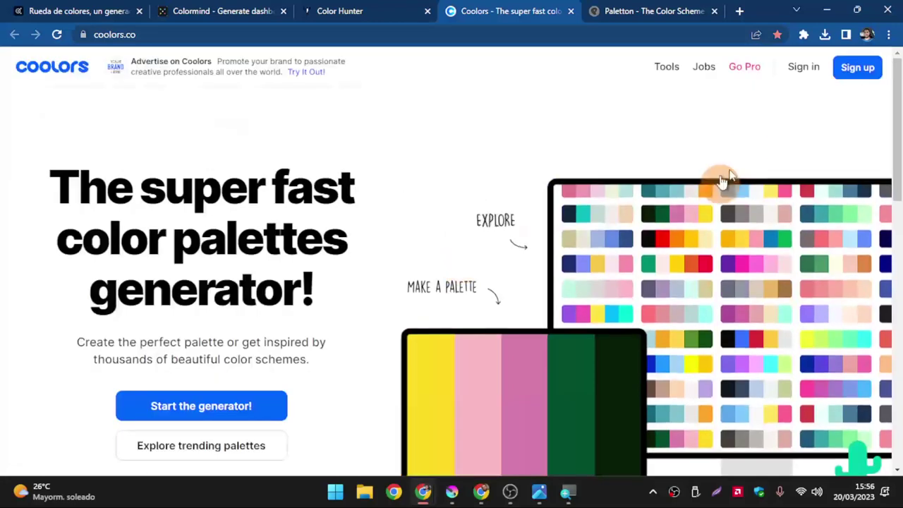
scroll(357, 288, down, 1)
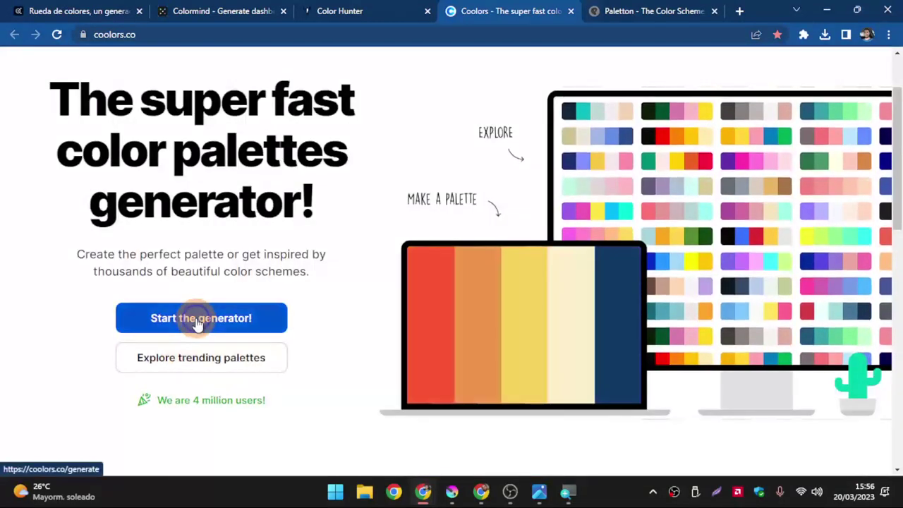
click(197, 320)
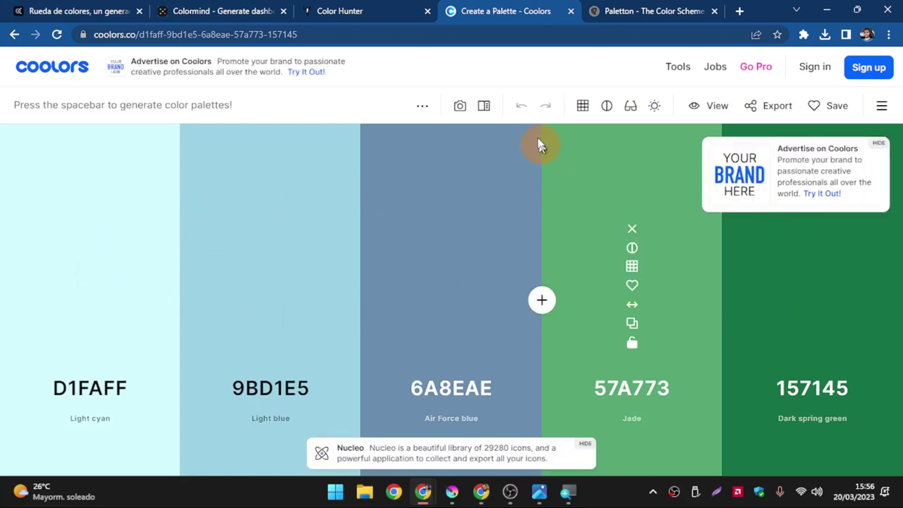
click(654, 106)
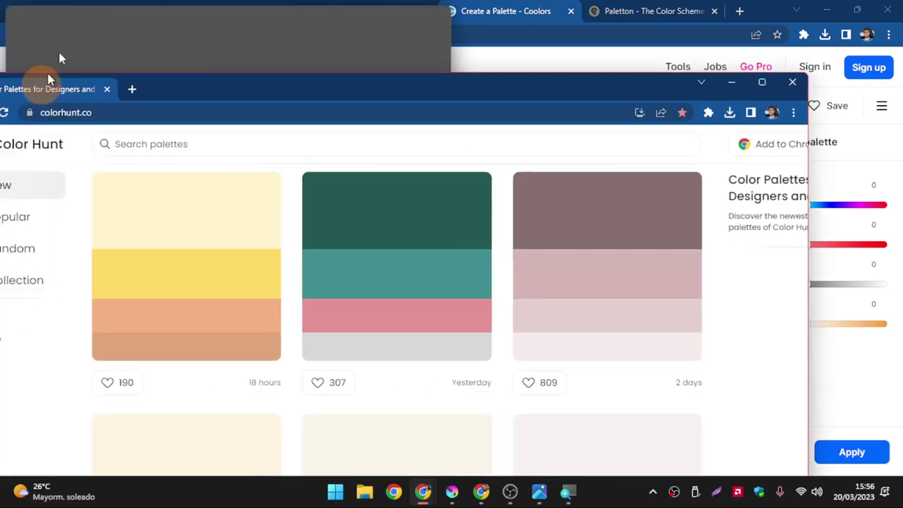
drag(2, 56, 64, 11)
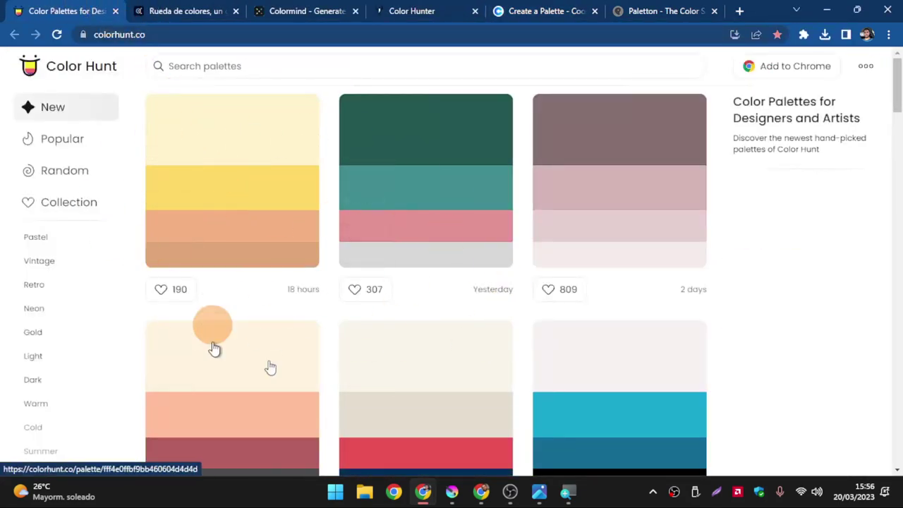
Scroll the Color Hunt feed, move Chrome aside, and close the two extra palette-site tabs.
scroll(328, 317, down, 1)
scroll(459, 363, down, 1)
scroll(686, 397, up, 1)
scroll(687, 397, down, 1)
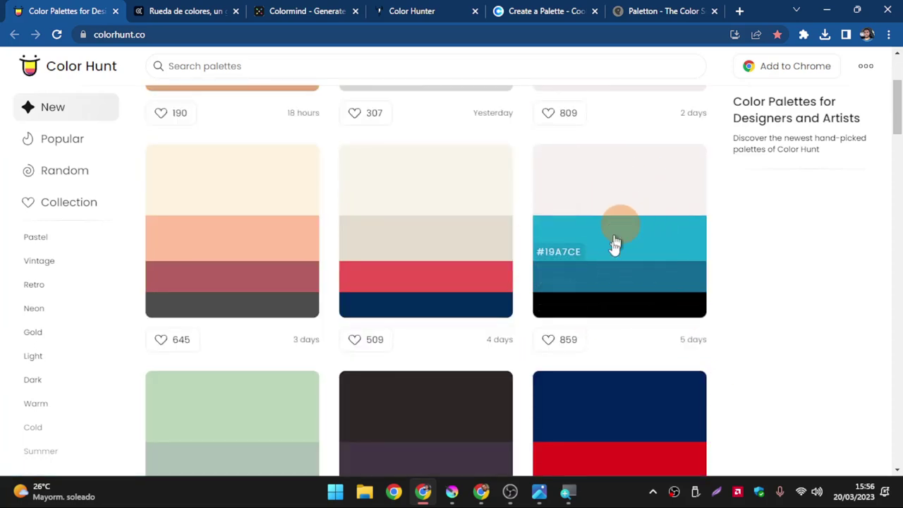
mouse_move(723, 17)
mouse_down()
mouse_move(762, 25)
mouse_move(182, 42)
mouse_move(336, 62)
mouse_up()
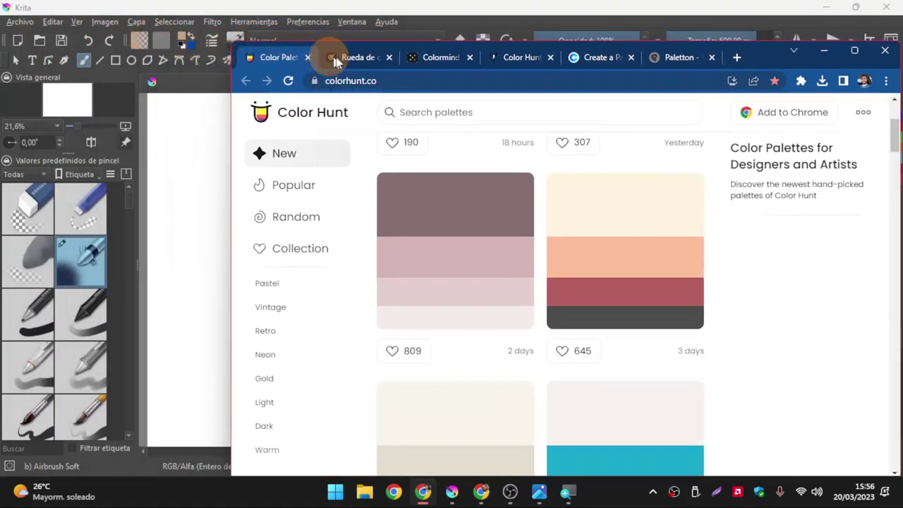
middle_click(357, 58)
middle_click(358, 59)
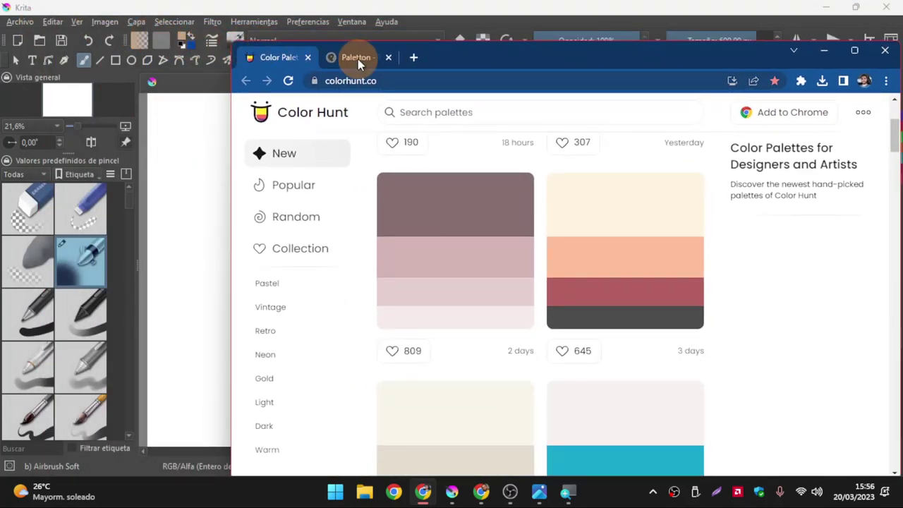
Narrow the Chrome window beside Krita and scroll to the F6F1F1, cyan, teal and black palette.
drag(425, 61, 441, 43)
mouse_move(245, 26)
mouse_down()
mouse_move(337, 26)
mouse_move(230, 28)
mouse_up()
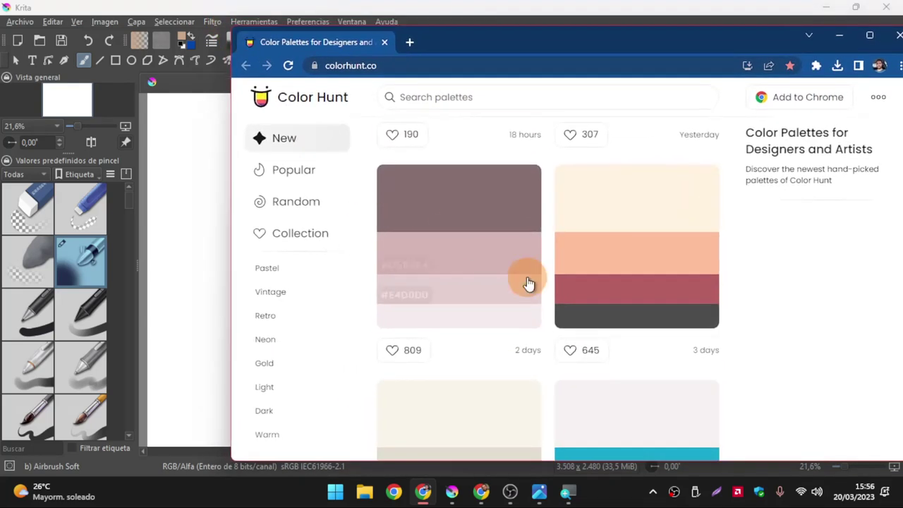
scroll(618, 332, down, 2)
scroll(618, 333, down, 1)
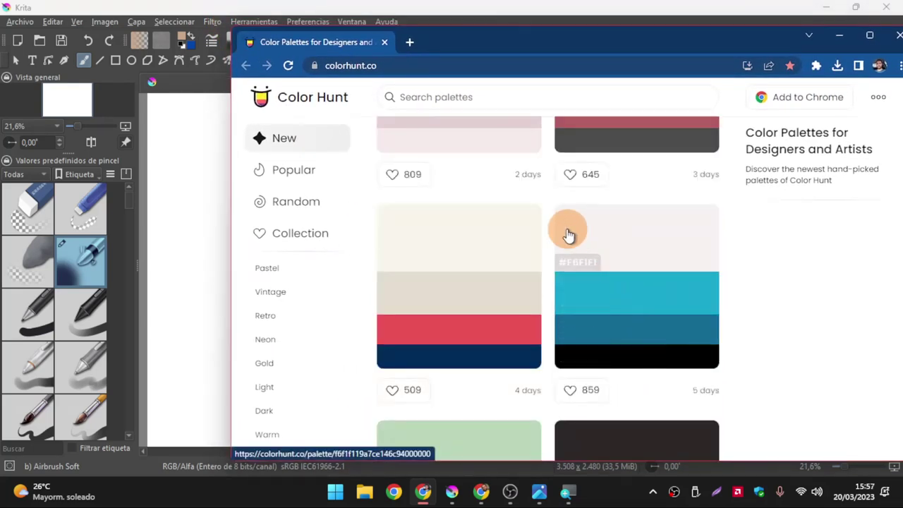
drag(504, 46, 581, 45)
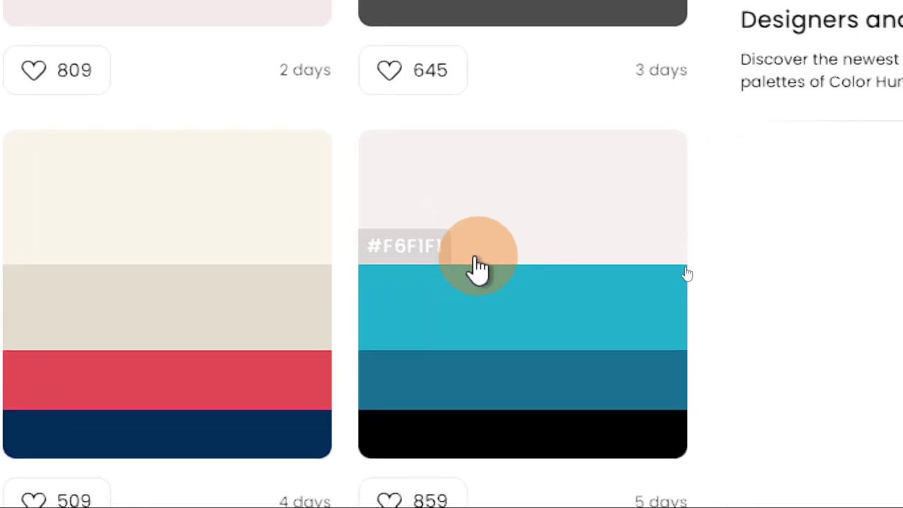
Copy #F6F1F1 from the teal palette and move Chrome off Krita's Paleta docker.
scroll(457, 267, down, 3)
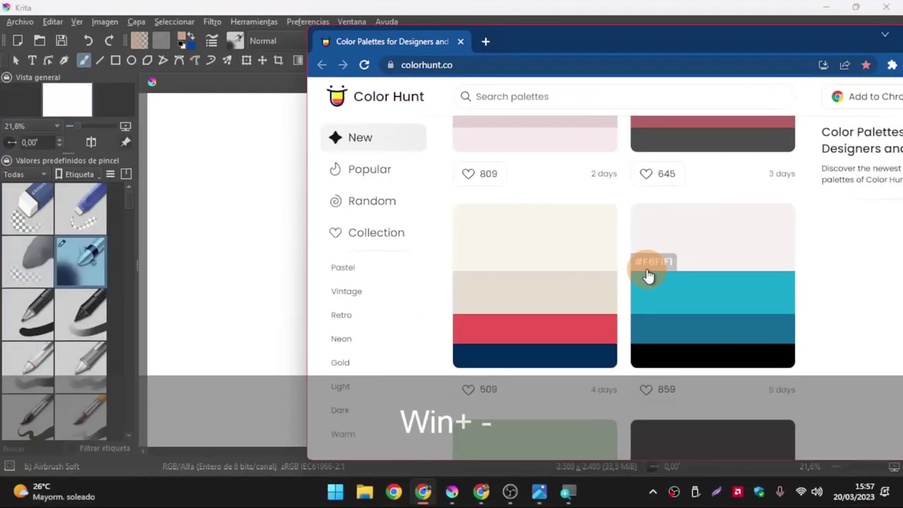
mouse_move(721, 49)
mouse_down()
mouse_move(583, 68)
mouse_move(710, 90)
mouse_up()
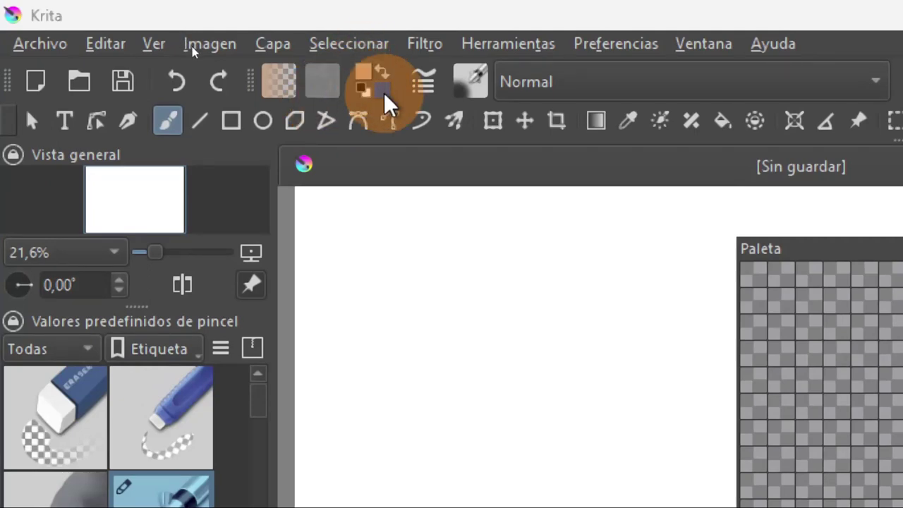
Paste F6F1F1 into the foreground colour's Nombre del color field and accept it.
click(361, 70)
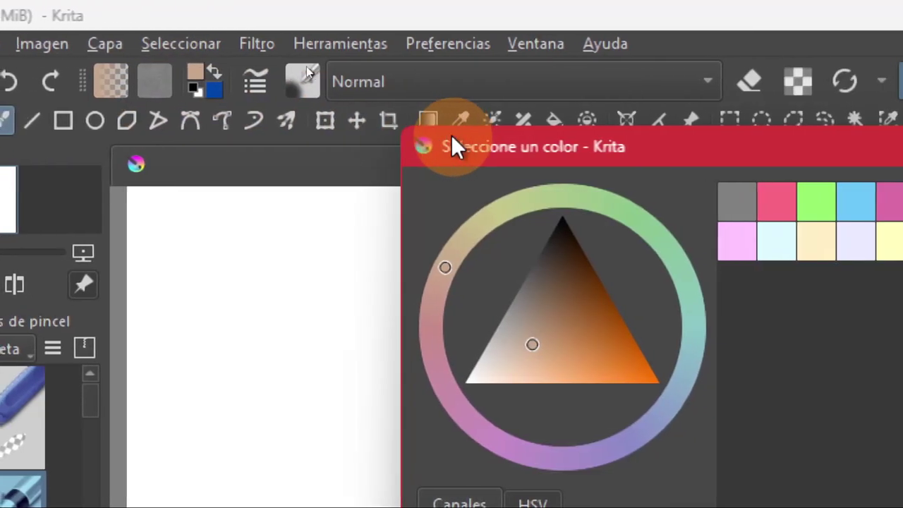
drag(450, 146, 236, 92)
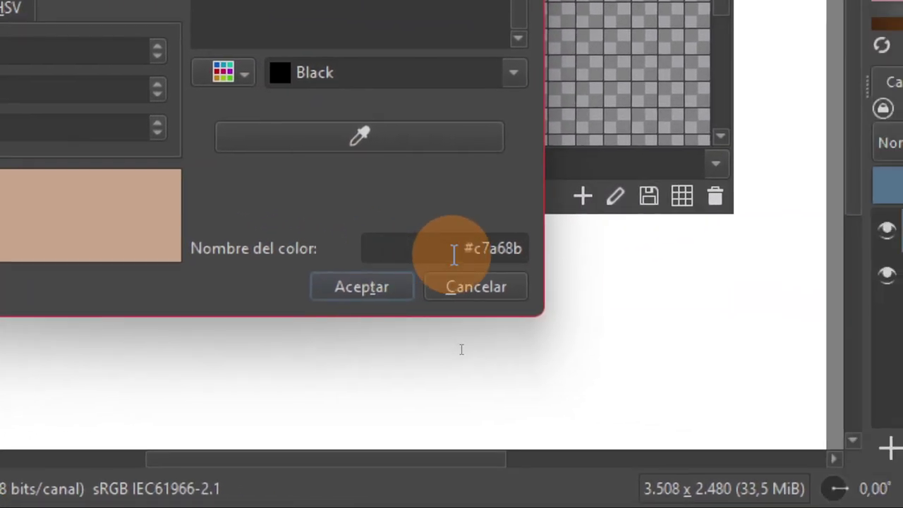
drag(649, 250, 711, 249)
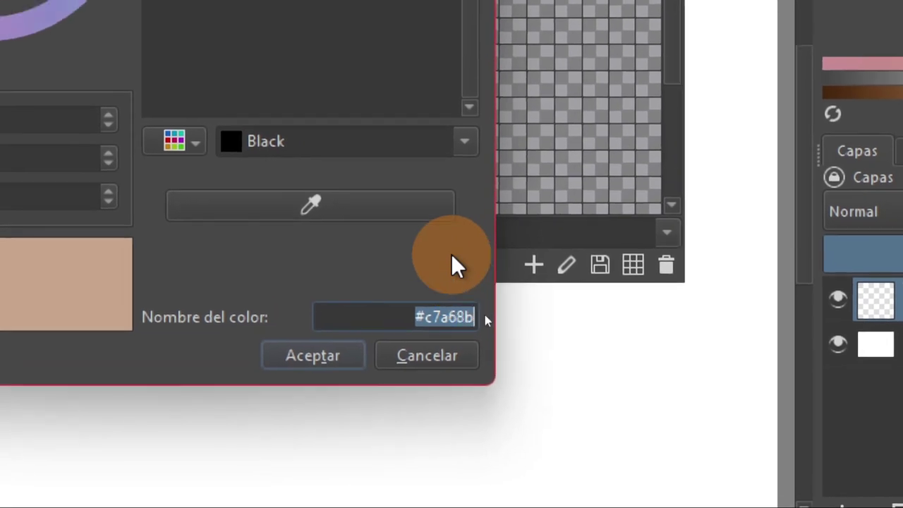
text(F6F1F1)
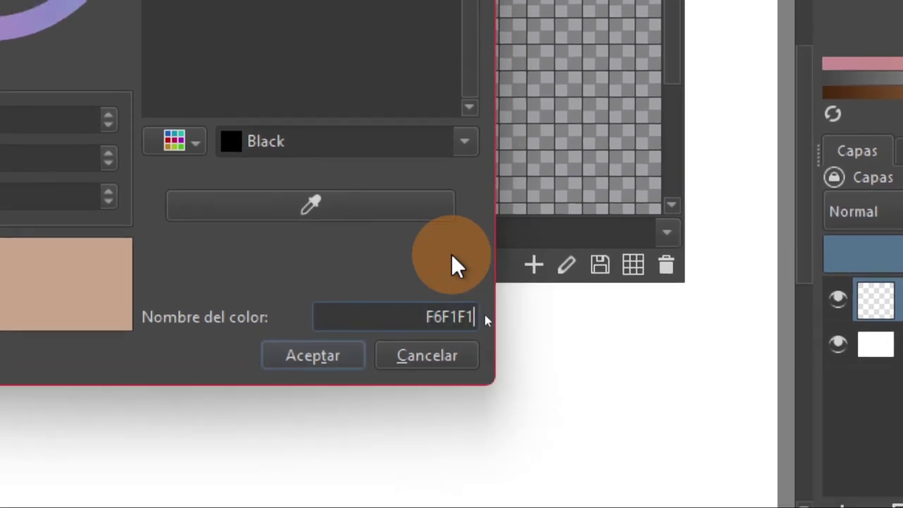
key(super+minus)
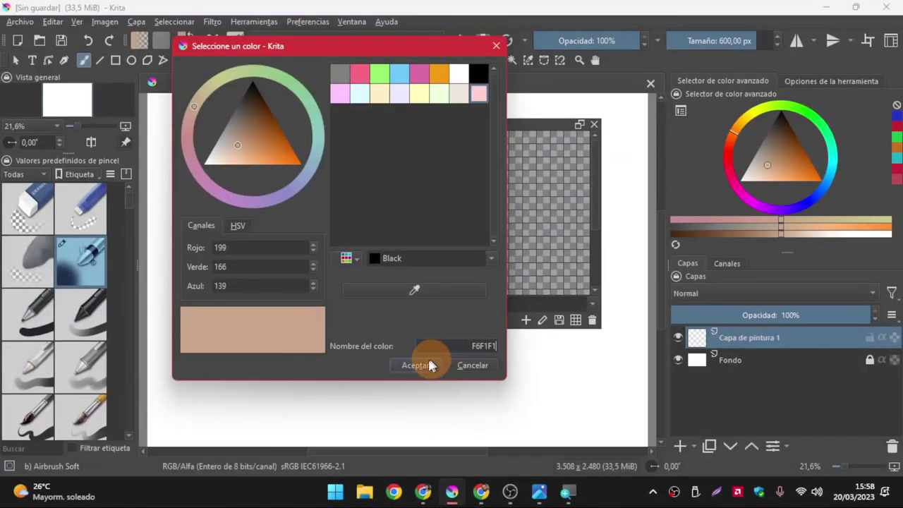
click(427, 362)
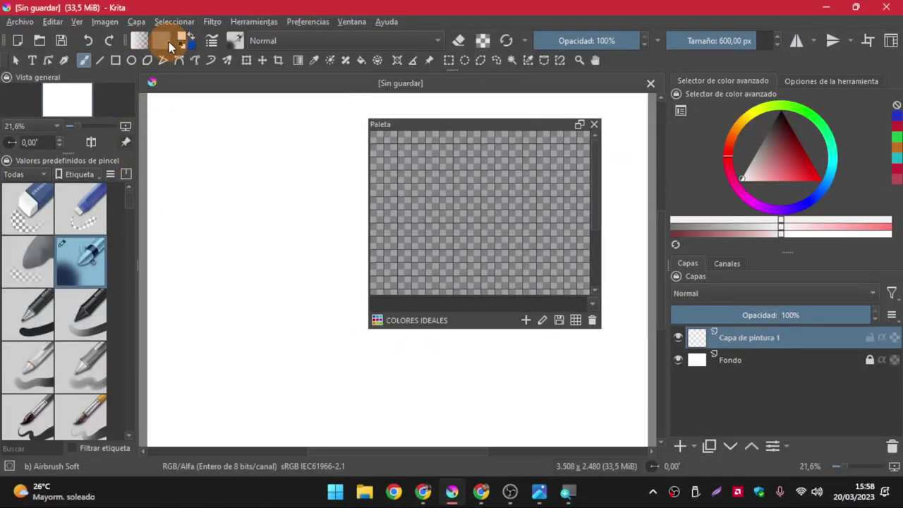
Add swatch 1 to COLORES IDEALES, replacing the name Color 1 with F6F1F1.
key(alt+Tab)
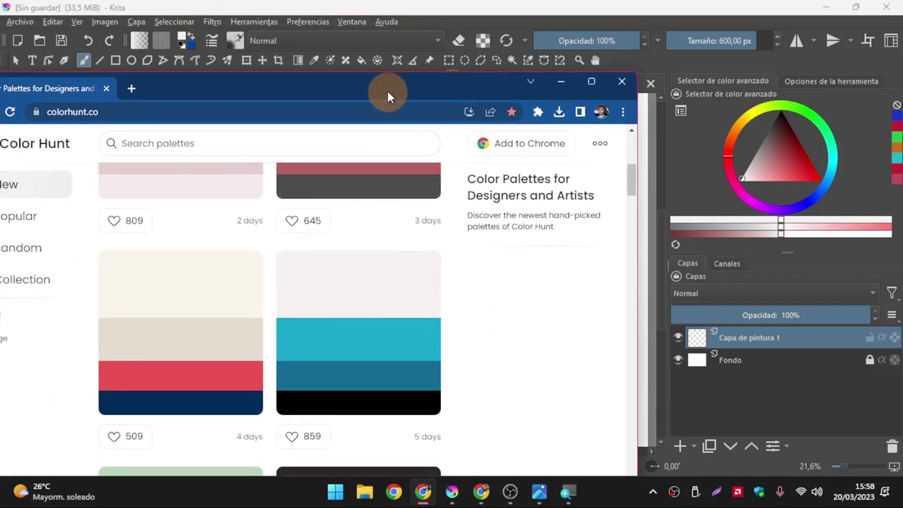
drag(387, 91, 0, 99)
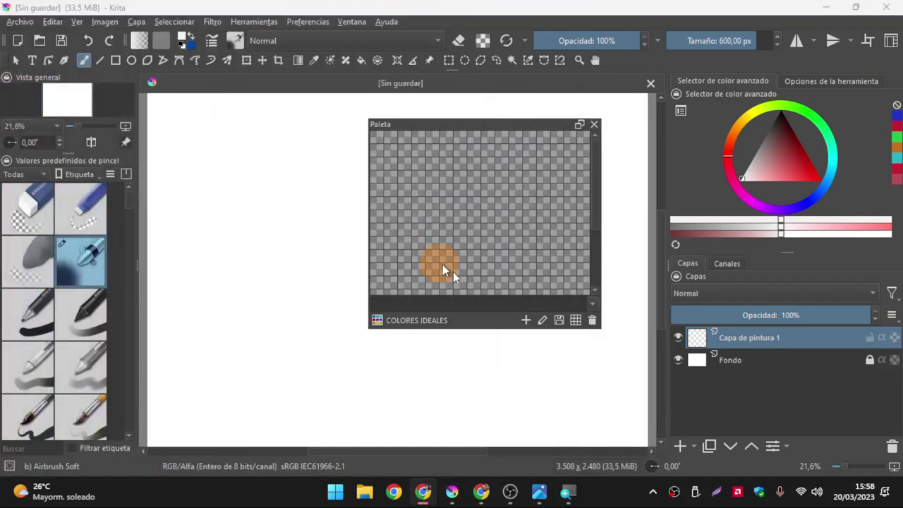
click(526, 322)
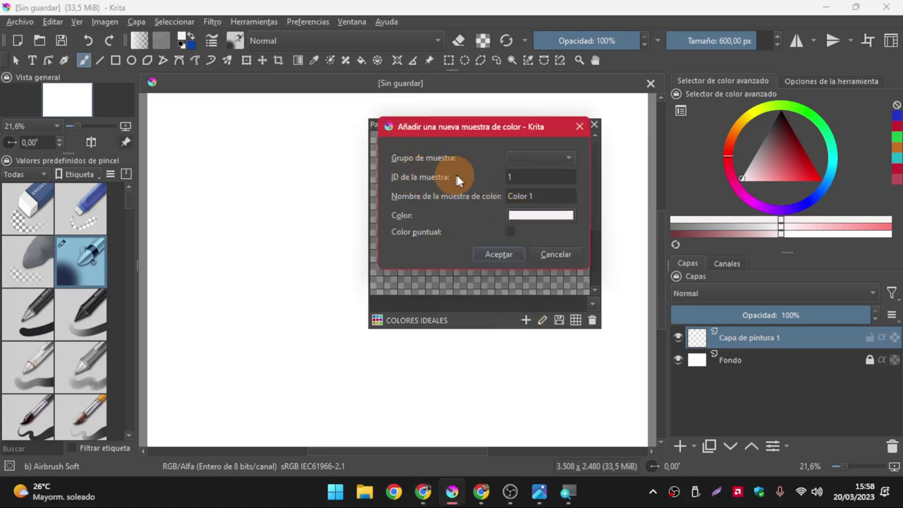
double_click(520, 177)
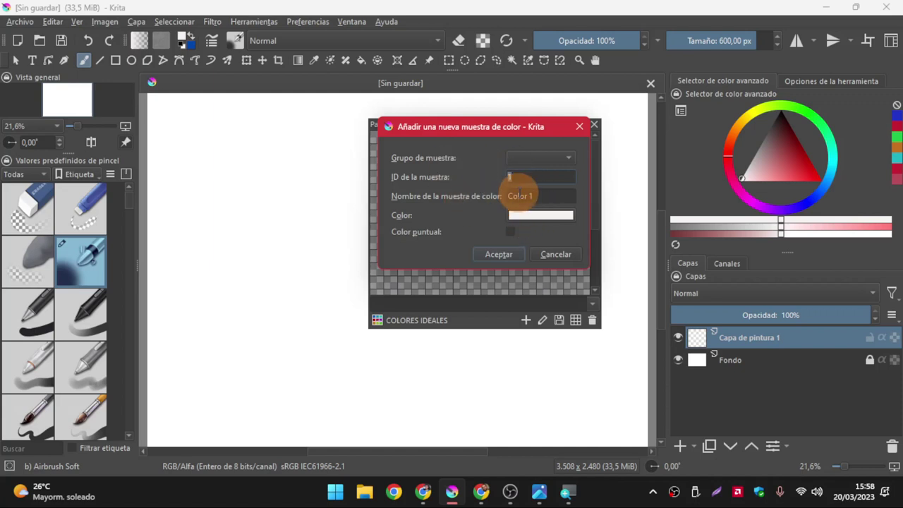
drag(543, 195, 332, 186)
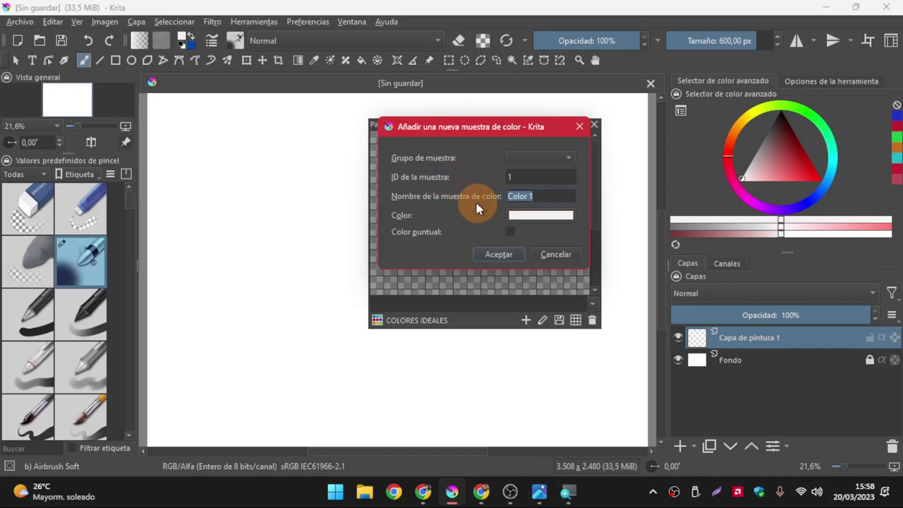
text(F6F1F1)
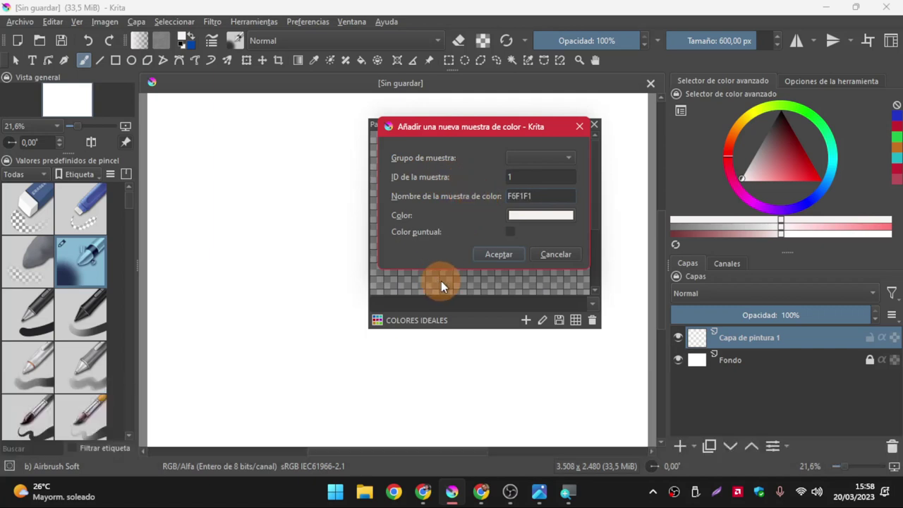
click(500, 255)
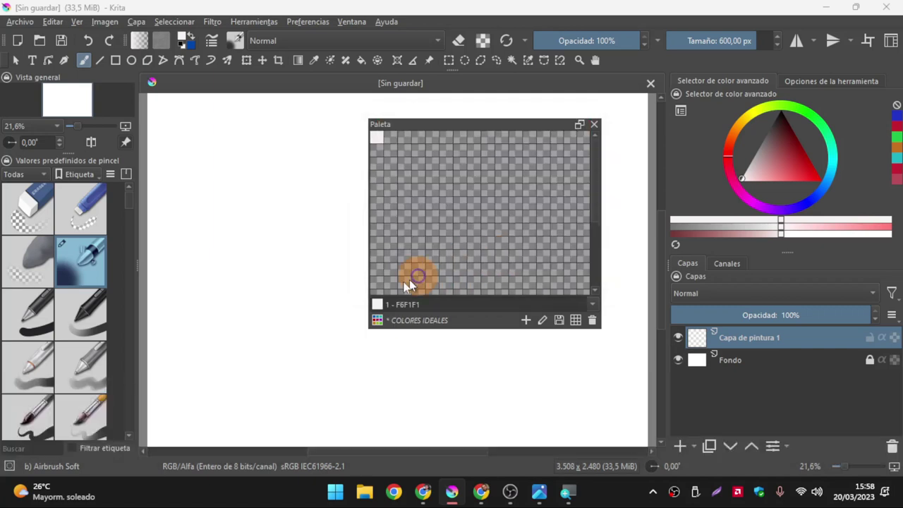
Copy 19A7CE from Color Hunt and set it as Krita's foreground colour.
click(422, 492)
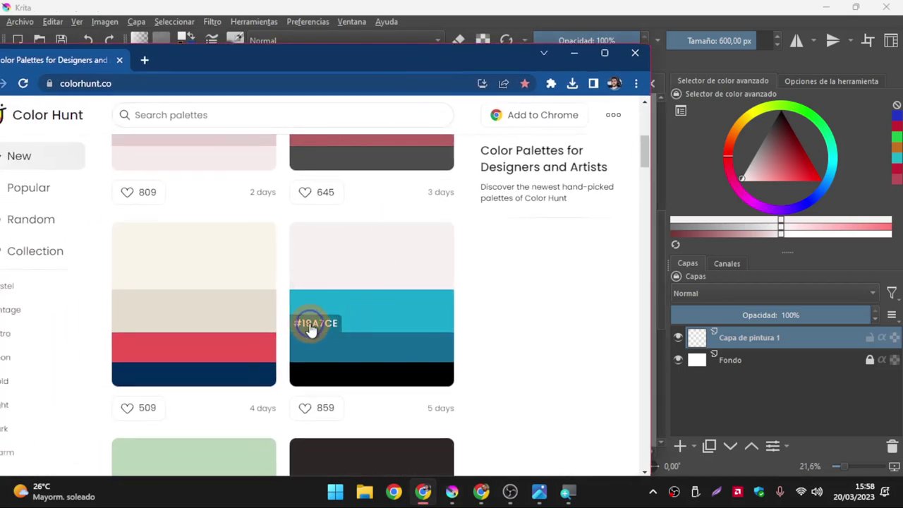
drag(445, 60, 28, 92)
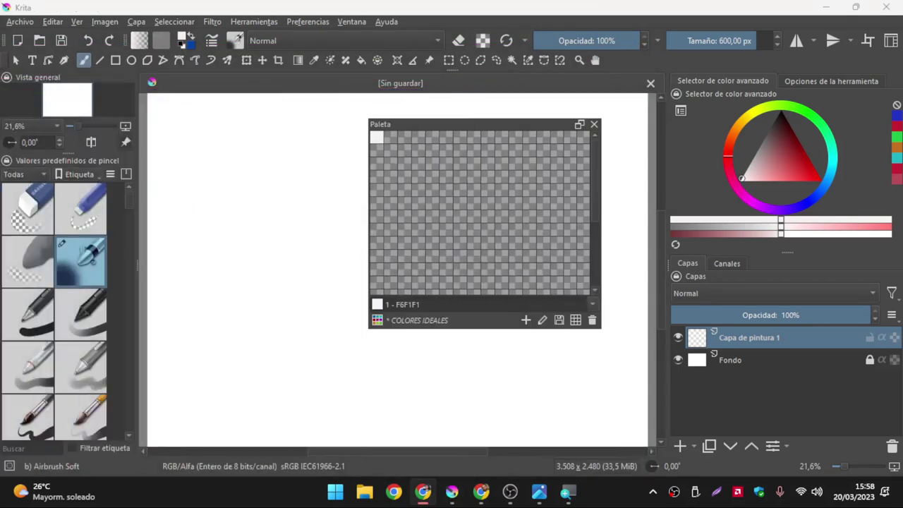
click(426, 300)
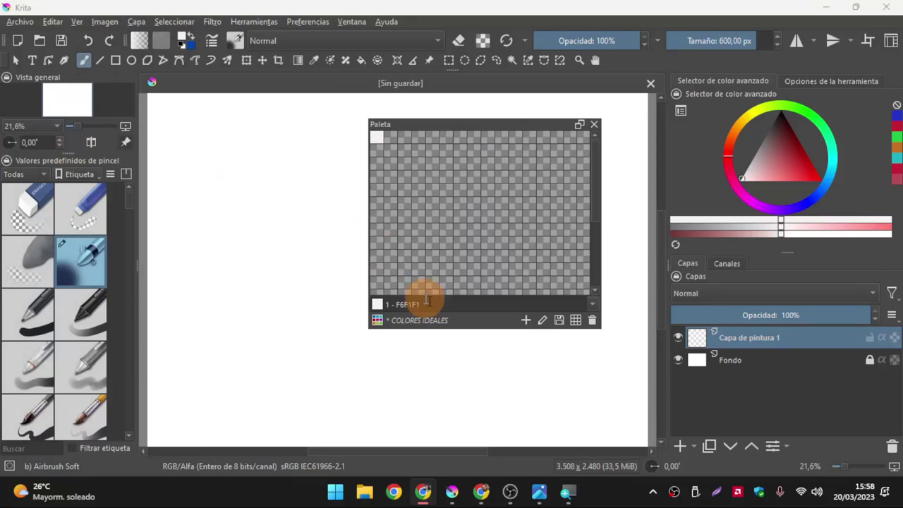
click(182, 40)
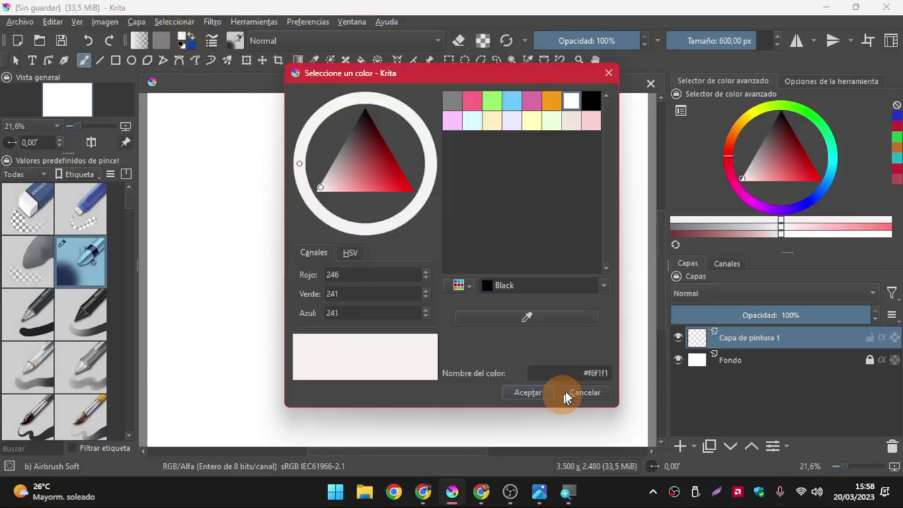
text(19A7CE)
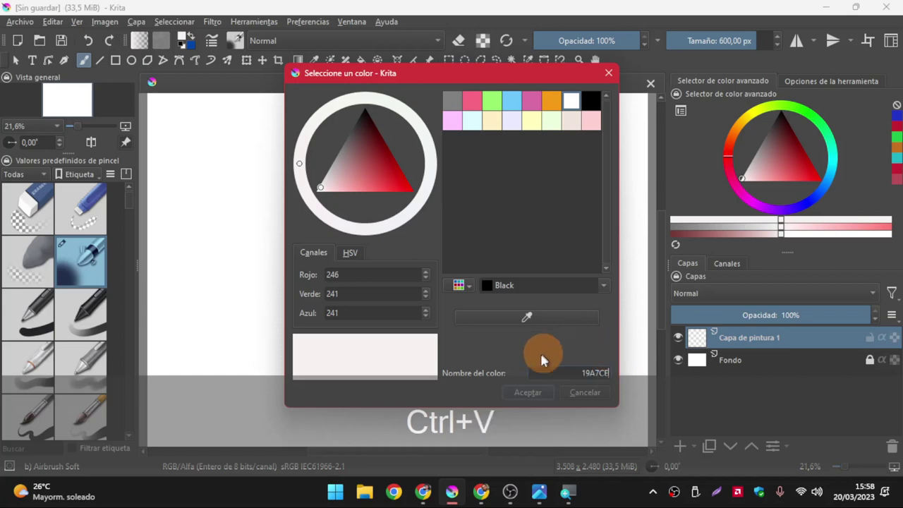
click(542, 395)
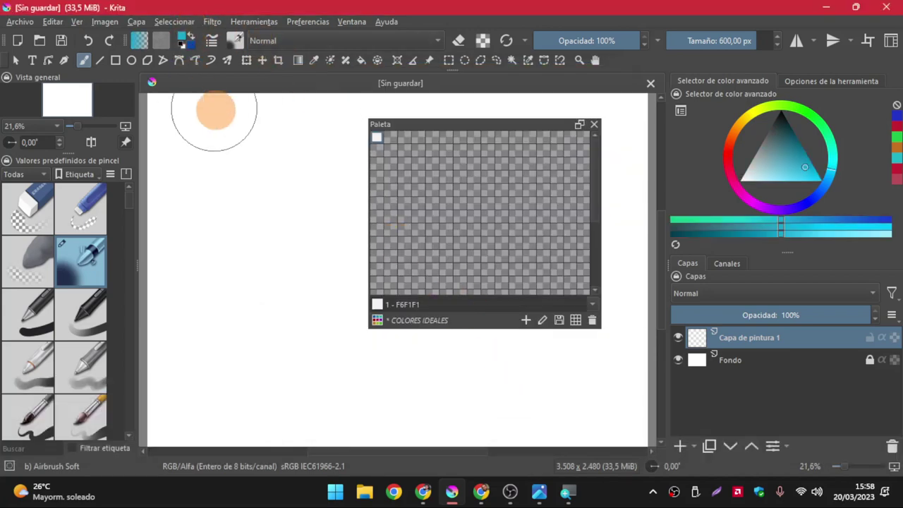
Add a second swatch to COLORES IDEALES named 19A7CE.
click(526, 321)
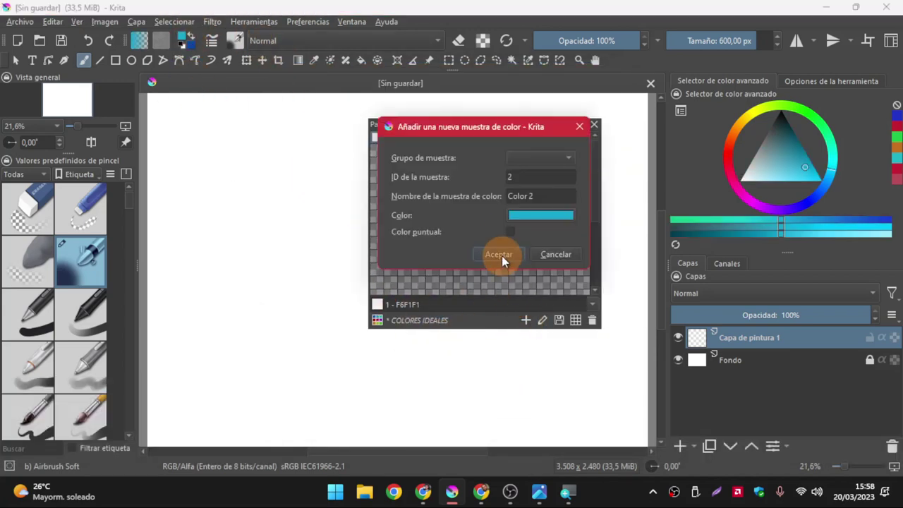
triple_click(530, 198)
text(19A7CE)
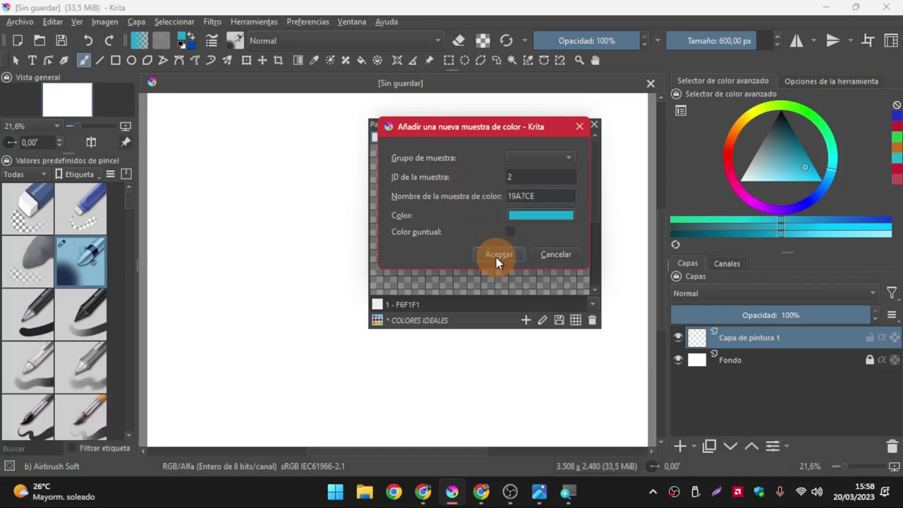
click(496, 257)
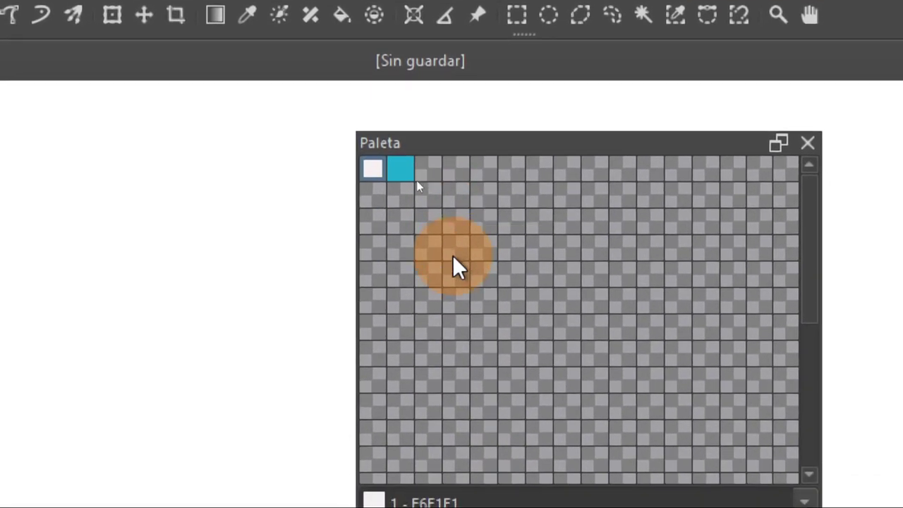
Copy 146C94 from Color Hunt and set it as Krita's foreground colour.
key(super+minus)
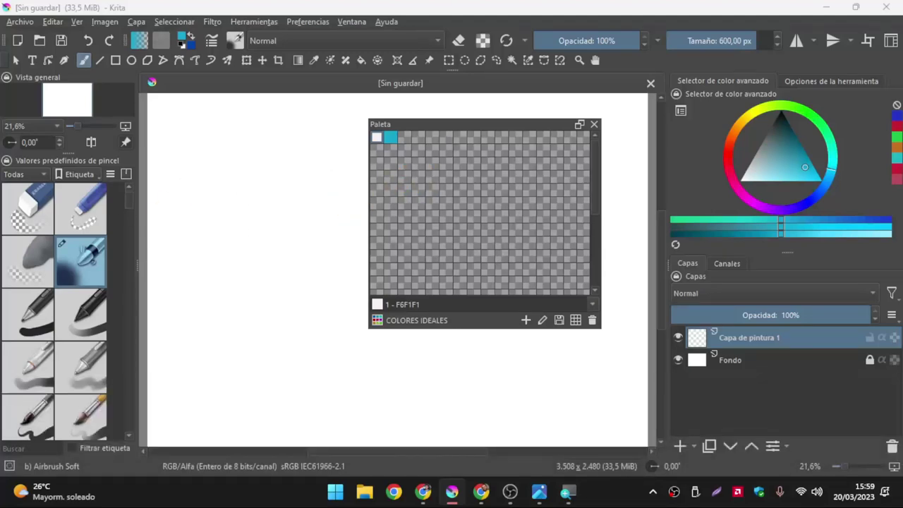
key(alt+Tab)
click(287, 362)
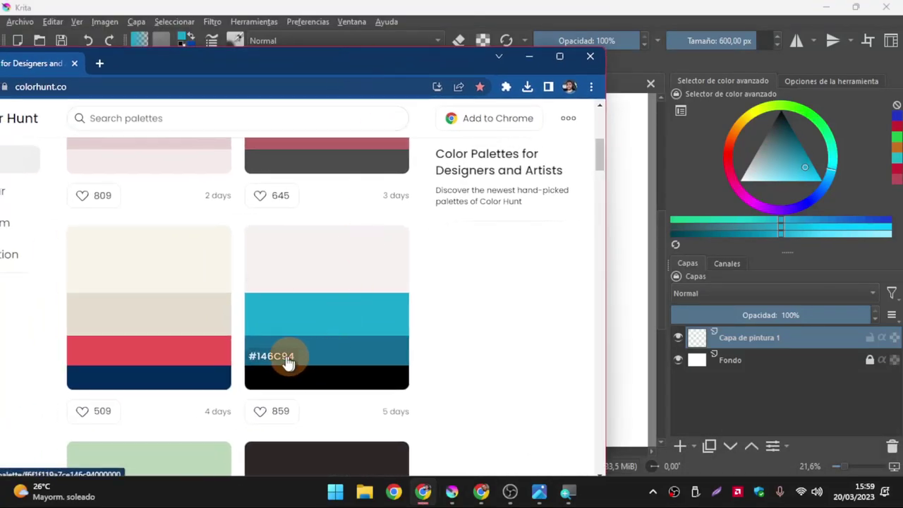
key(alt+Tab)
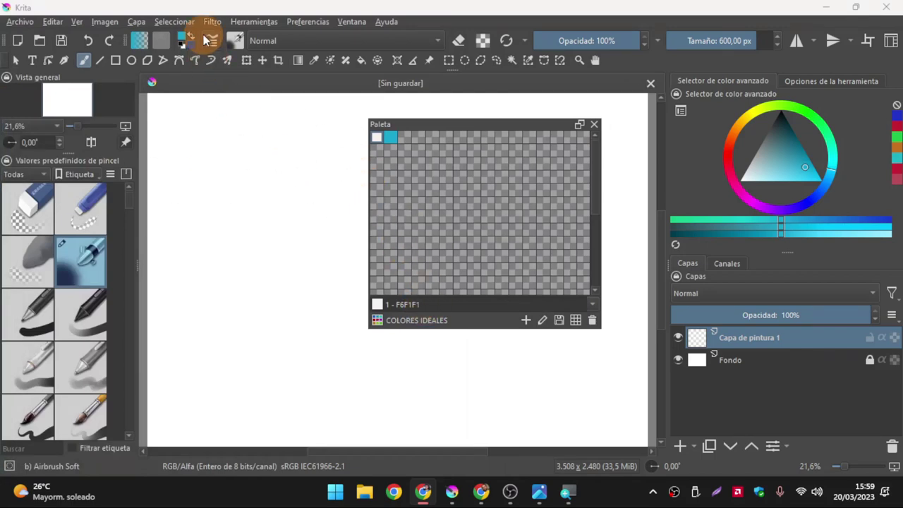
click(184, 40)
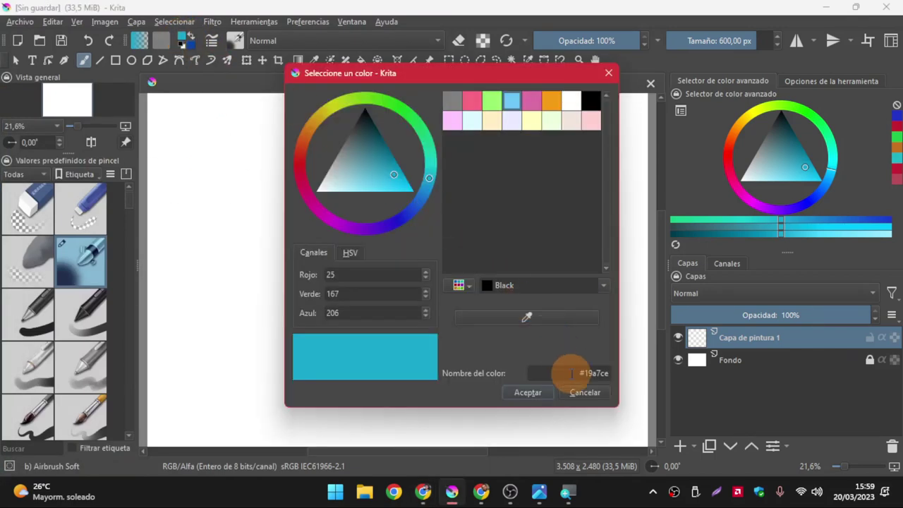
text(146C94)
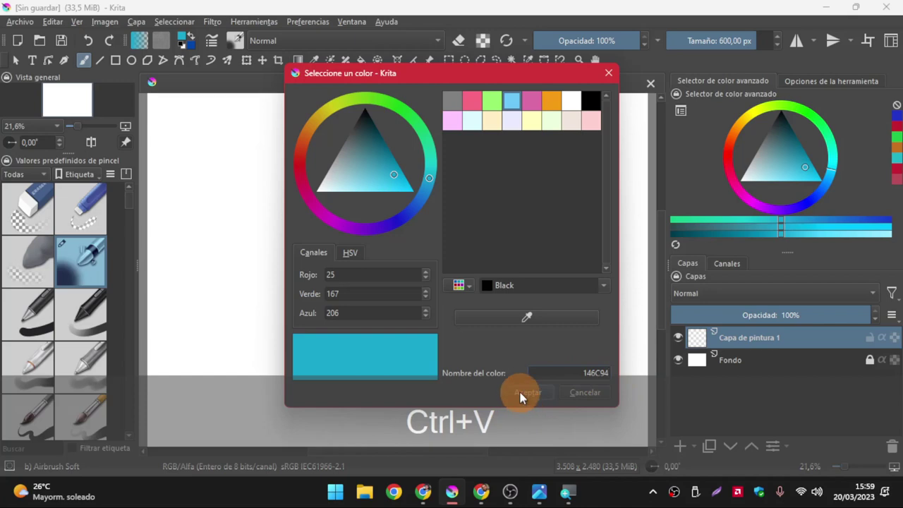
click(520, 395)
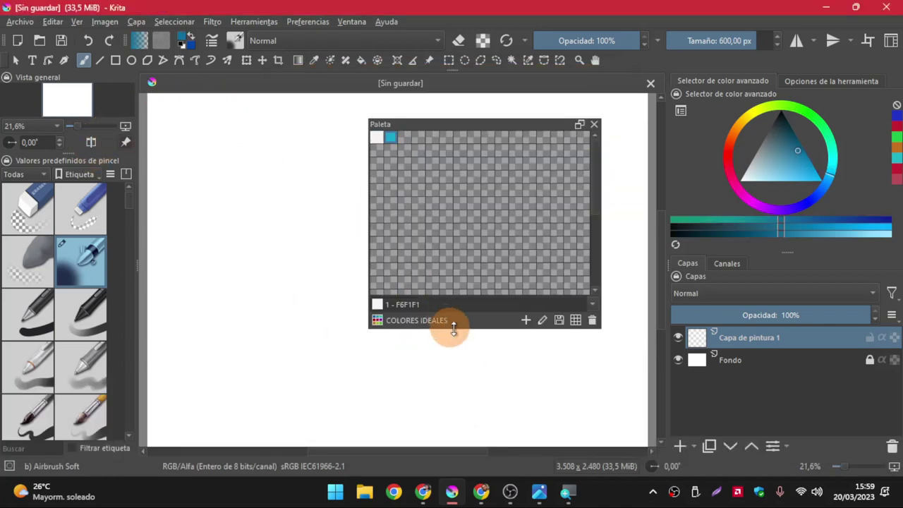
Add a third swatch to COLORES IDEALES named 146C94.
click(526, 319)
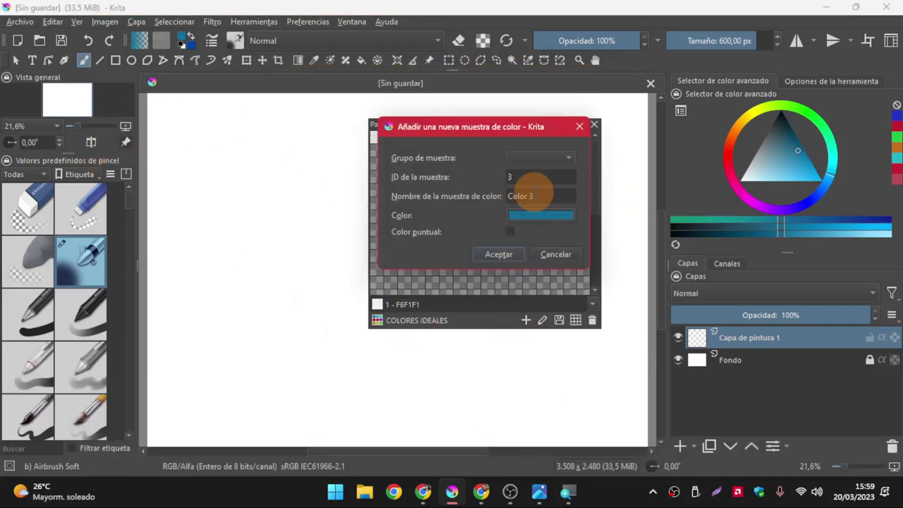
drag(534, 196, 444, 192)
text(146C94)
click(496, 256)
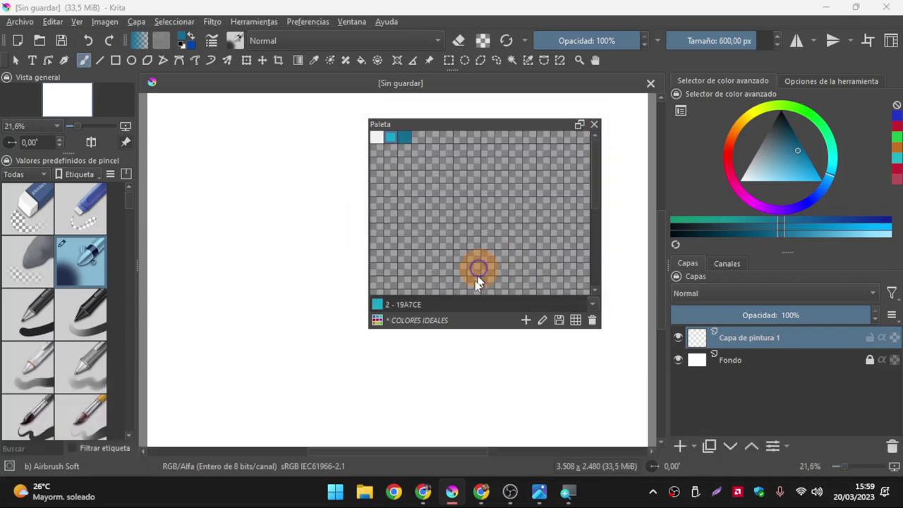
key(super+equal)
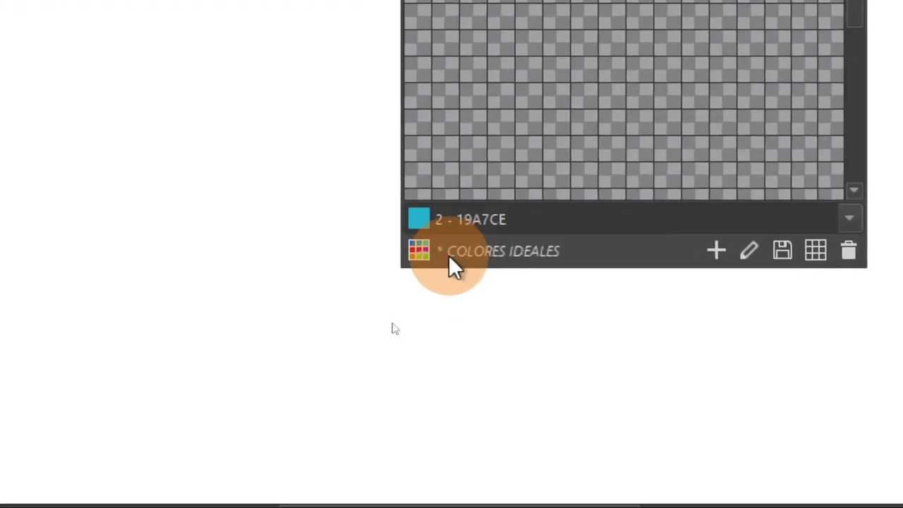
key(super+minus)
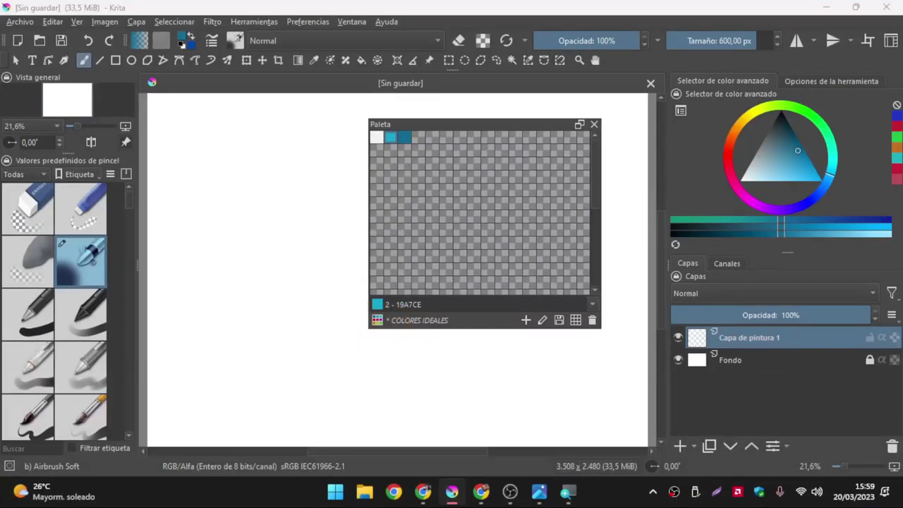
key(alt+Tab)
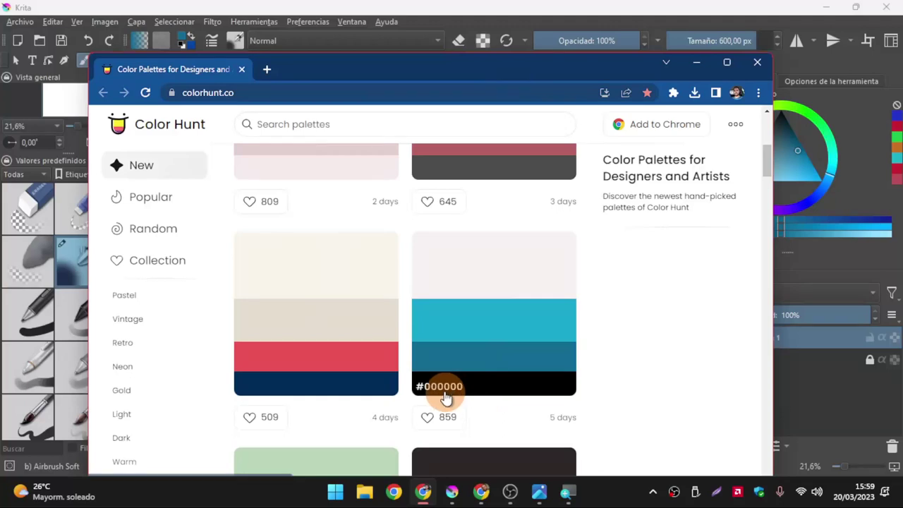
Copy 000000 from Color Hunt and set Krita's foreground colour to black.
click(438, 395)
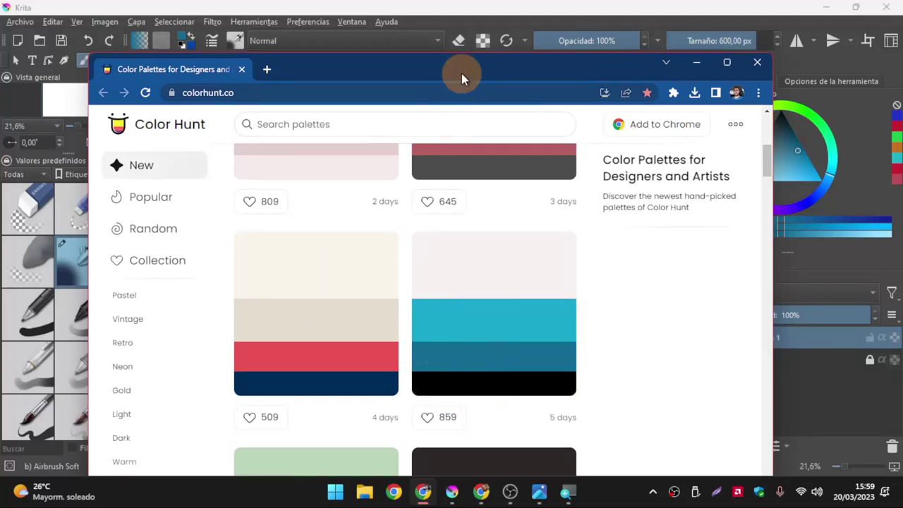
key(alt+Tab)
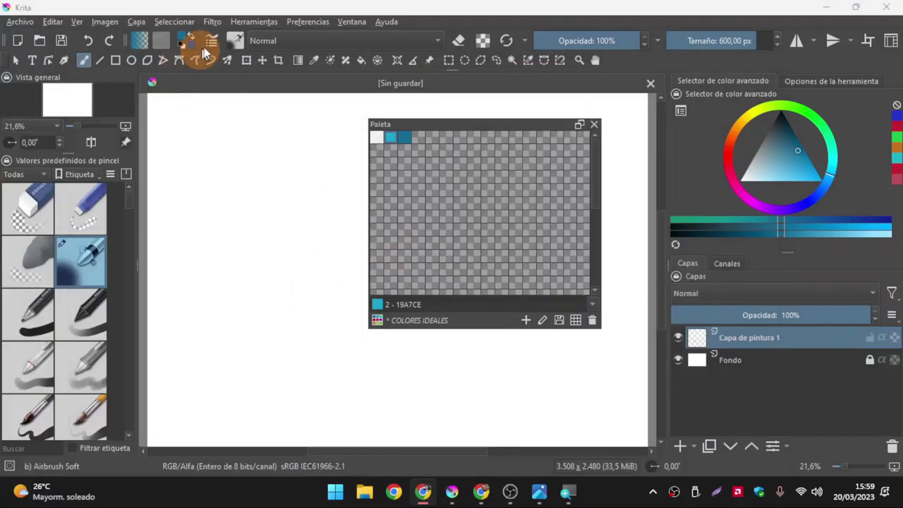
click(184, 39)
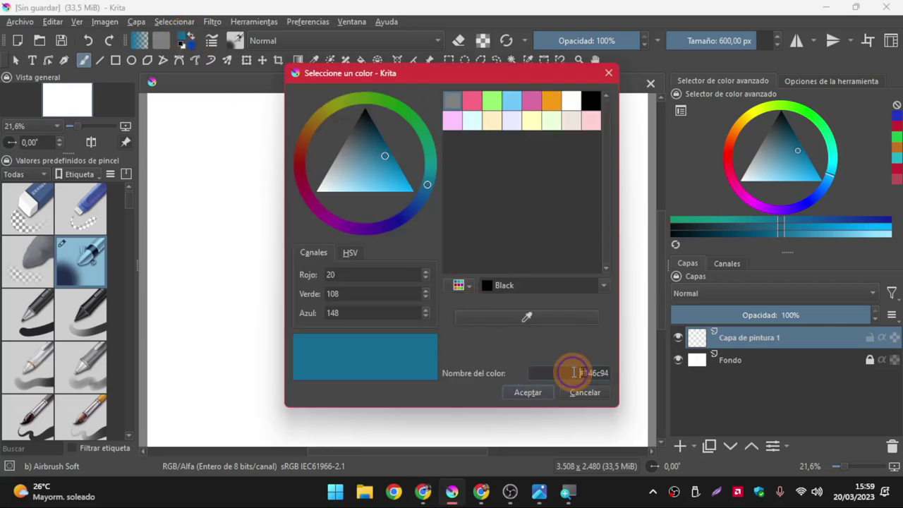
drag(611, 373, 552, 361)
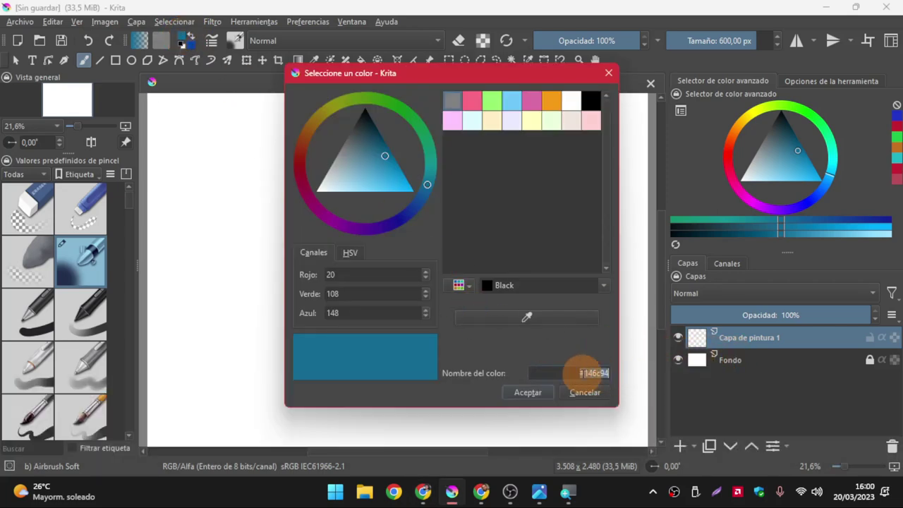
key(ctrl+v)
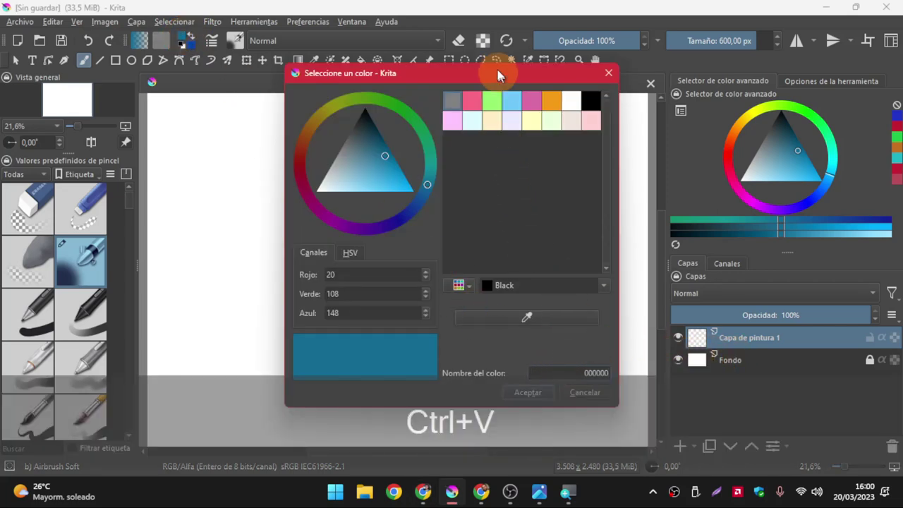
drag(495, 73, 487, 44)
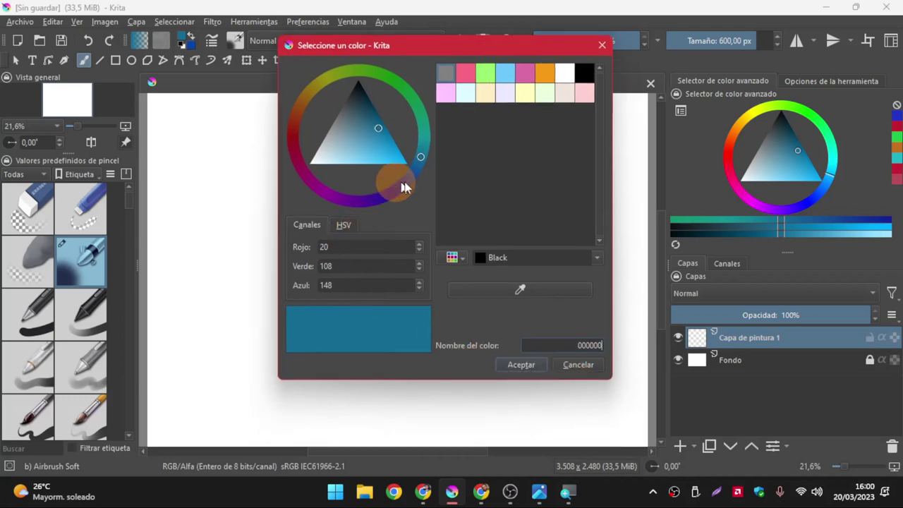
click(524, 368)
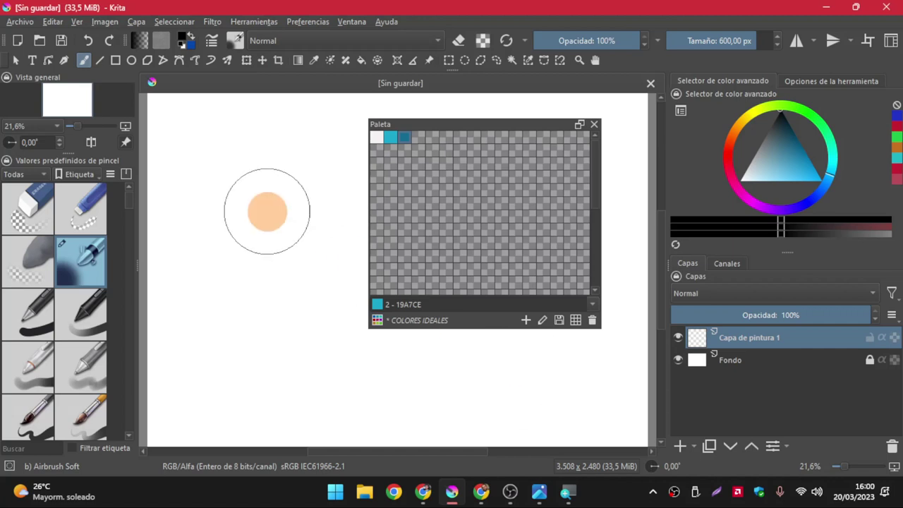
Add a fourth swatch named 000000 and save the COLORES IDEALES palette.
click(524, 320)
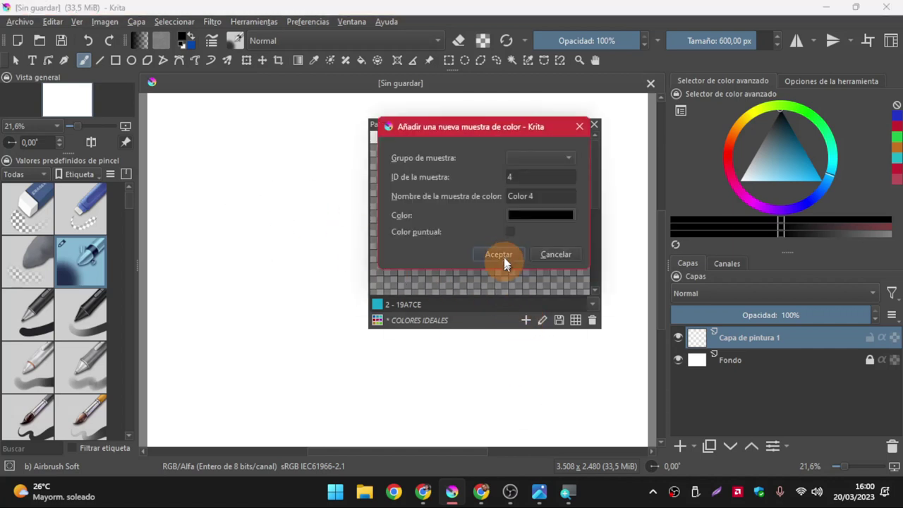
triple_click(540, 196)
key(ctrl+v)
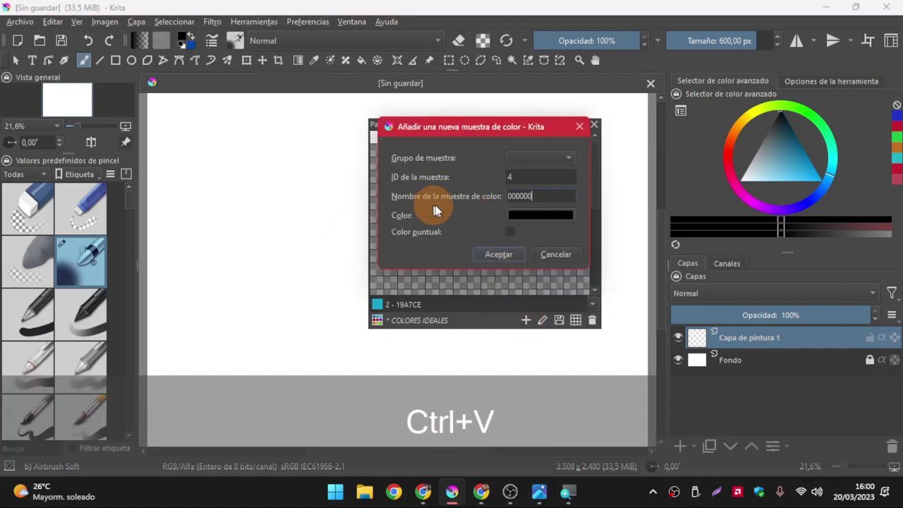
click(500, 255)
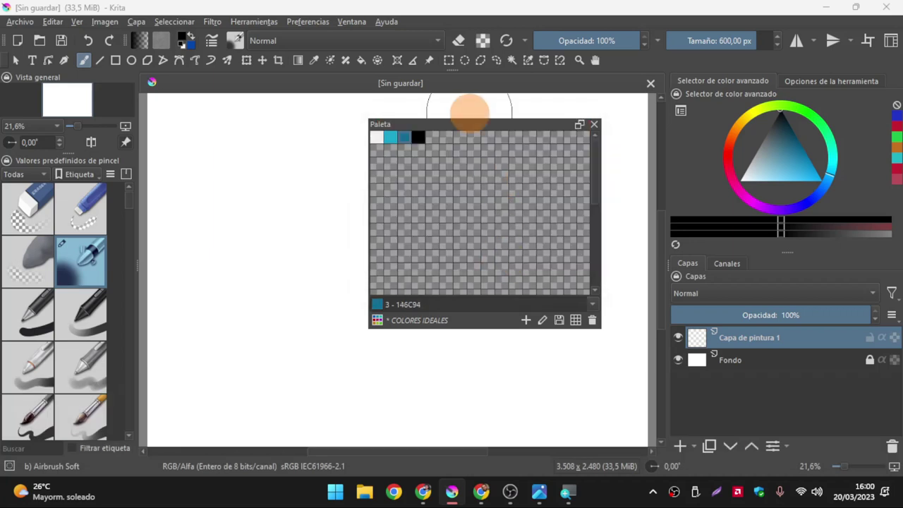
drag(468, 125, 496, 137)
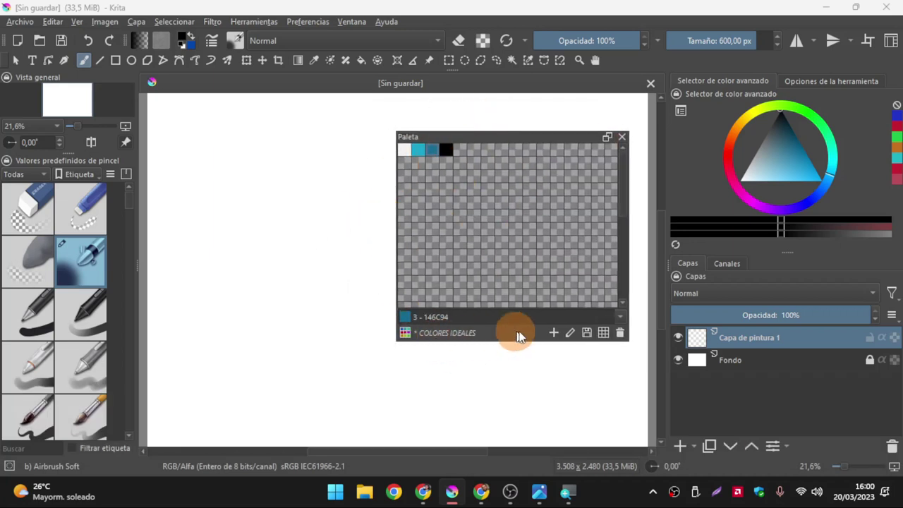
key(shift+super+equal)
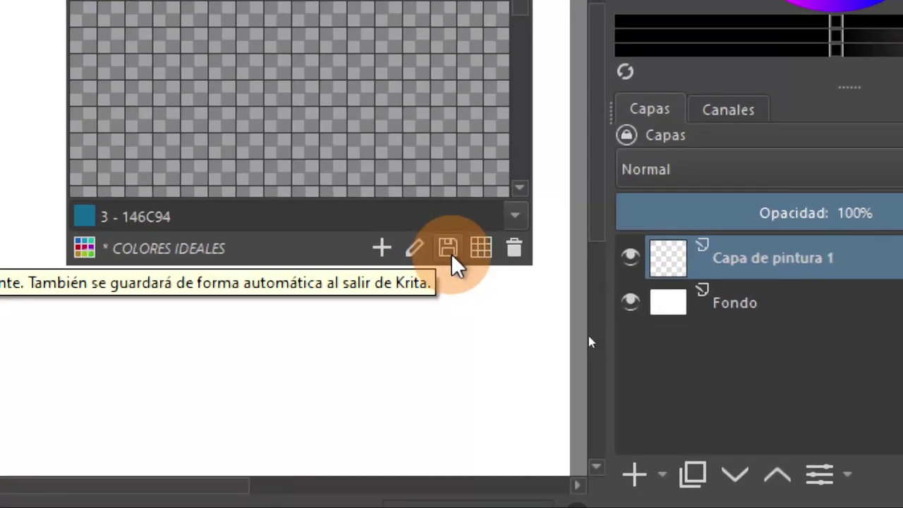
click(452, 254)
key(super+minus)
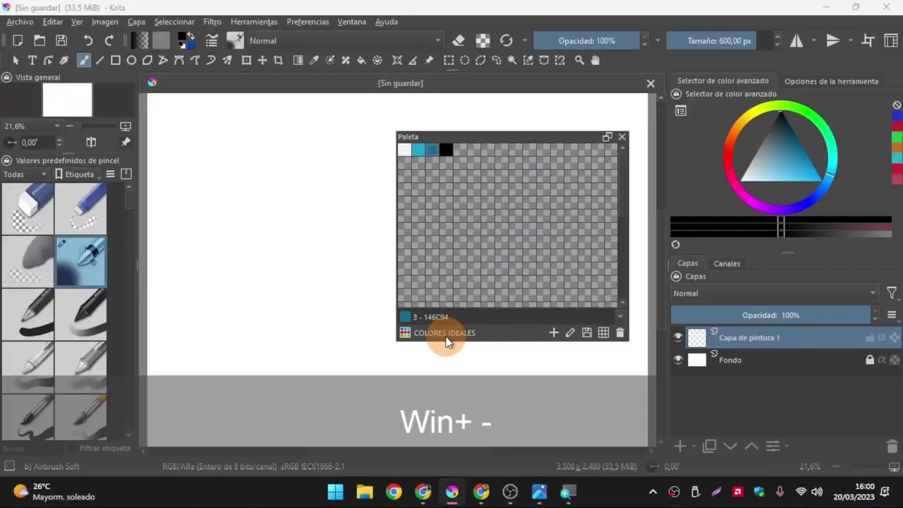
Paint two black vertical airbrush strokes and a dark blue 146C94 stroke.
drag(230, 159, 231, 242)
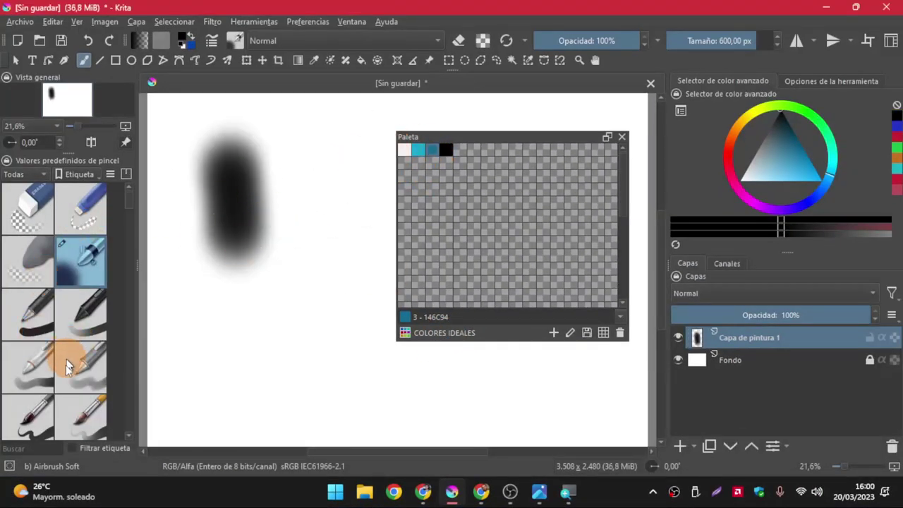
click(445, 154)
drag(342, 152, 337, 240)
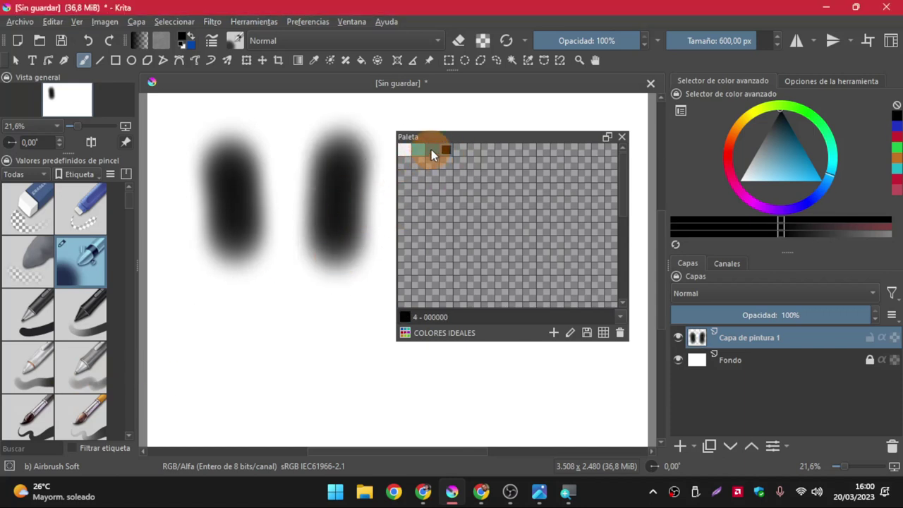
click(433, 154)
drag(262, 373, 383, 393)
mouse_move(296, 345)
mouse_down()
mouse_move(241, 320)
mouse_move(203, 339)
mouse_up()
Paint 19A7CE and F6F1F1 airbrush strokes, hiding the Fondo background layer.
click(418, 149)
mouse_move(353, 150)
mouse_down()
mouse_move(302, 274)
mouse_move(373, 339)
mouse_up()
click(404, 150)
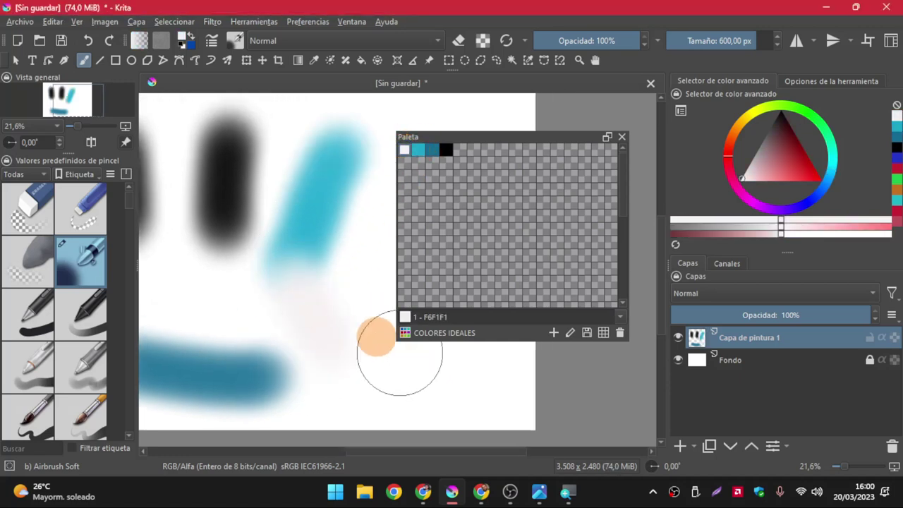
click(677, 360)
mouse_move(289, 301)
mouse_down()
mouse_move(222, 328)
mouse_move(201, 293)
mouse_move(286, 303)
mouse_move(272, 262)
mouse_up()
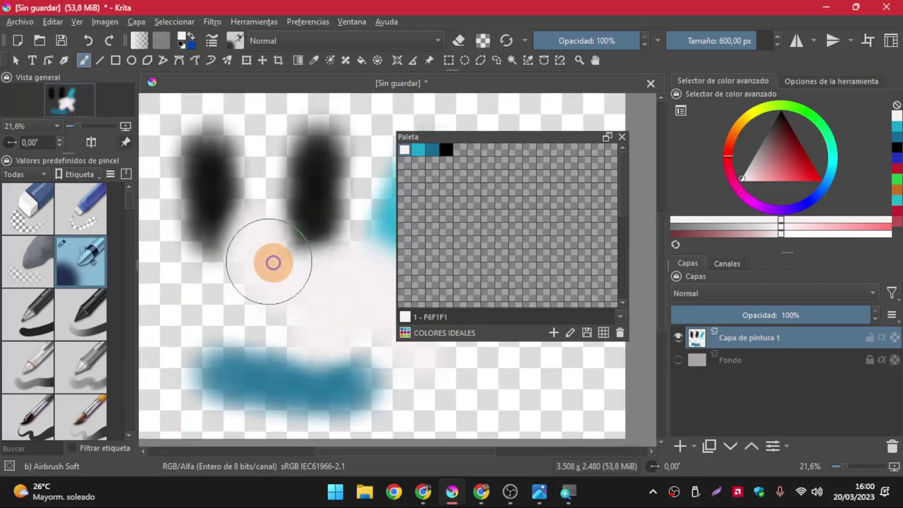
drag(334, 321, 405, 322)
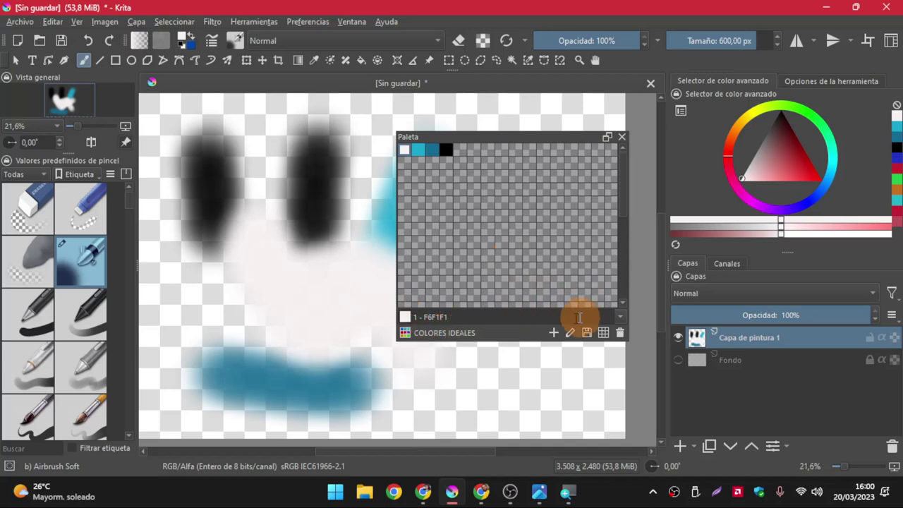
Open the palette chooser and scroll the saved palettes list containing COLORES IDEALES.
key(super+equal)
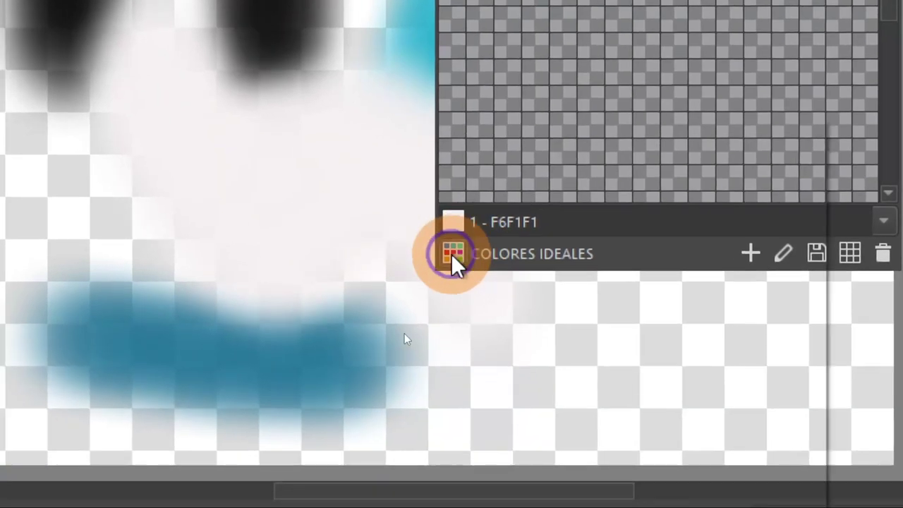
click(454, 257)
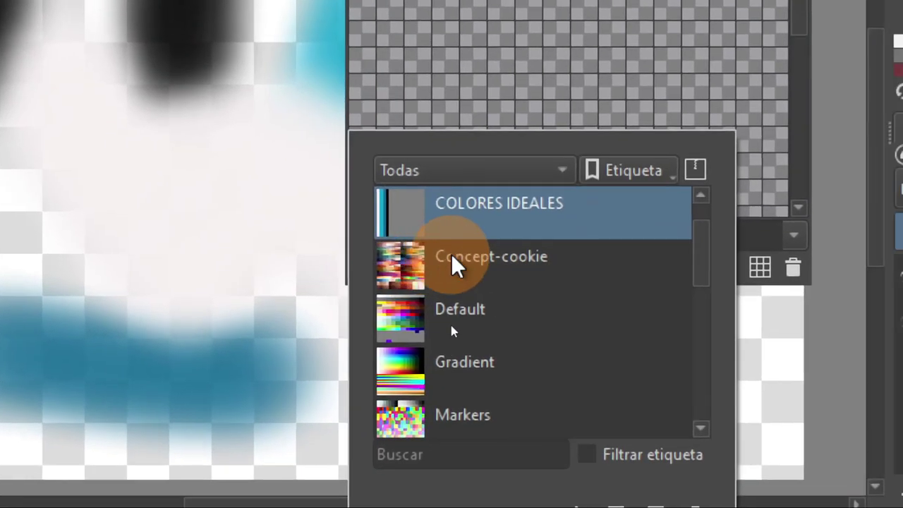
scroll(455, 261, down, 1)
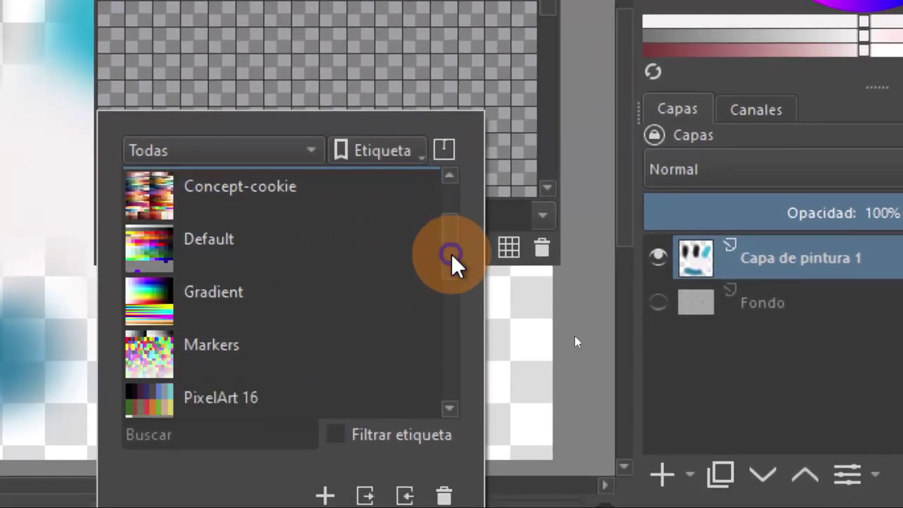
scroll(451, 261, up, 2)
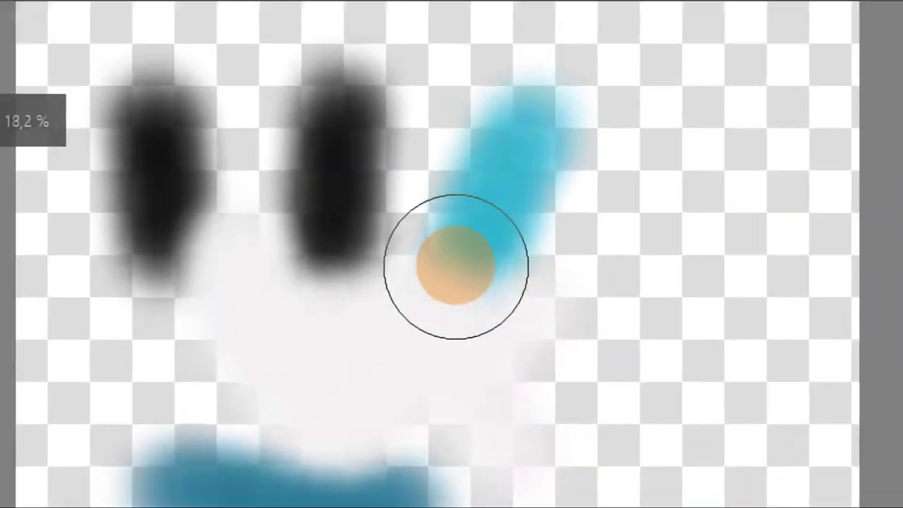
key(super+minus)
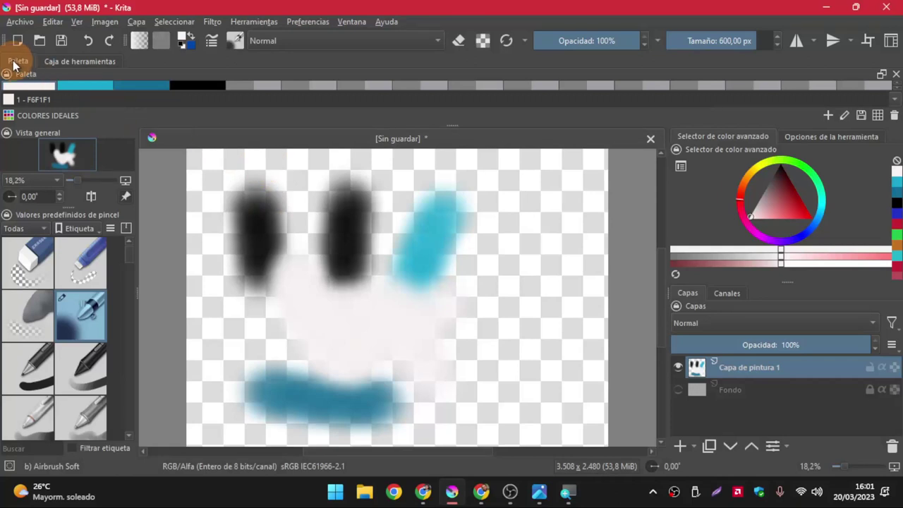
Float the Palette docker over the canvas, move it up-left, and make it shorter.
click(244, 85)
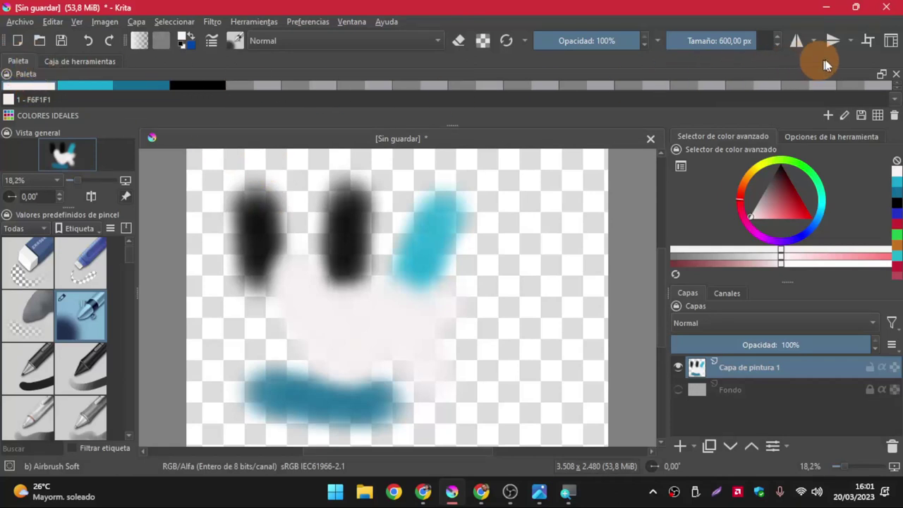
click(881, 74)
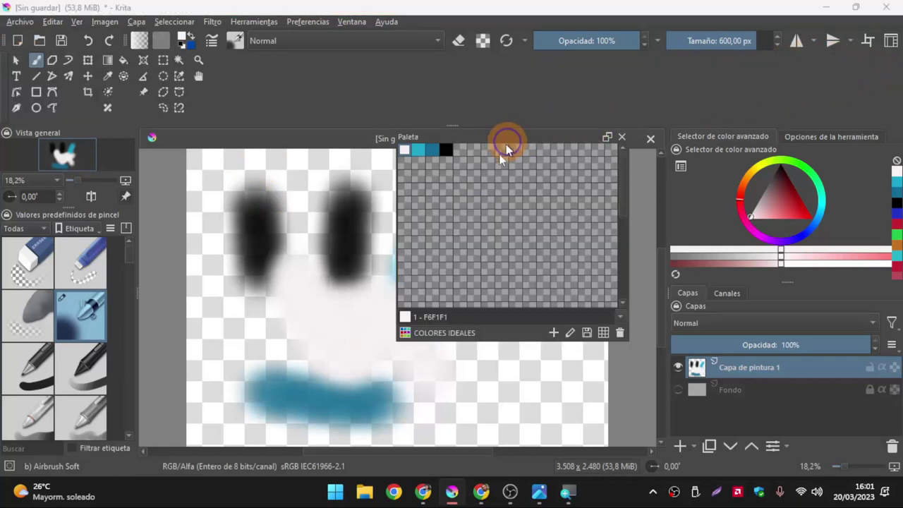
drag(452, 125, 450, 62)
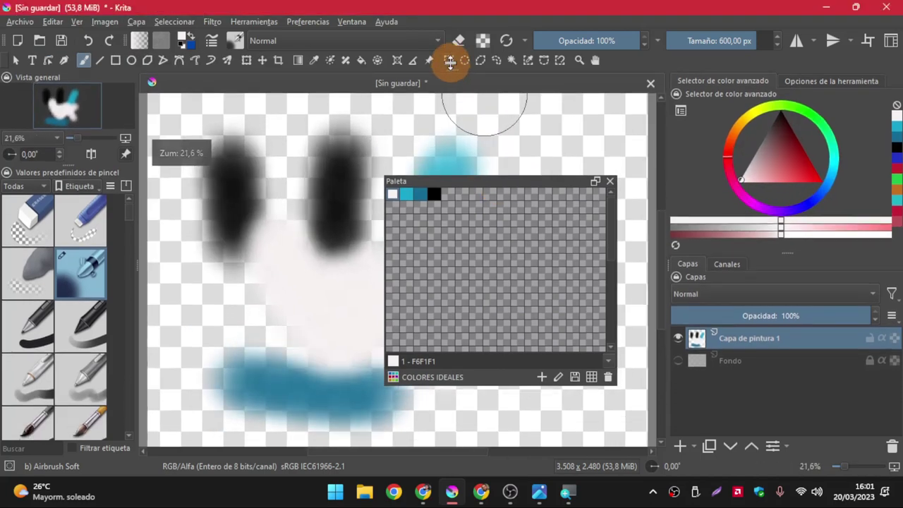
drag(465, 179, 415, 114)
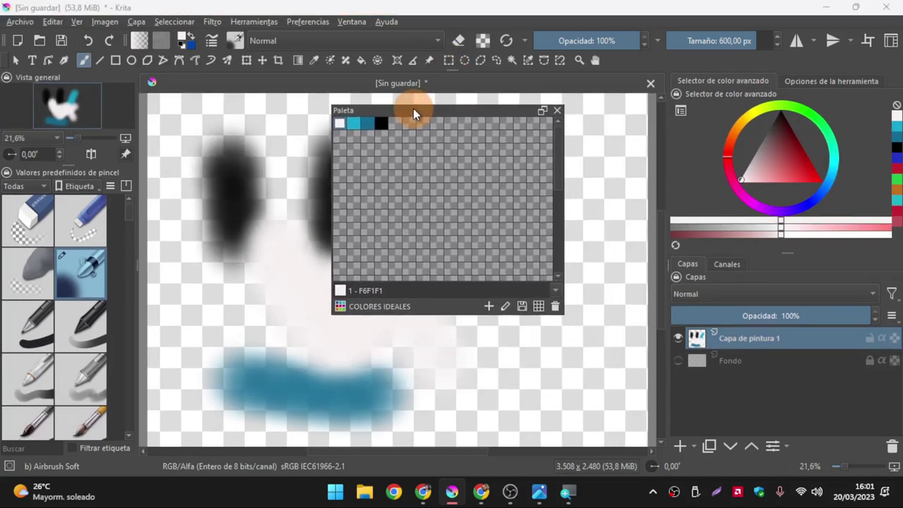
click(543, 314)
drag(528, 316, 386, 177)
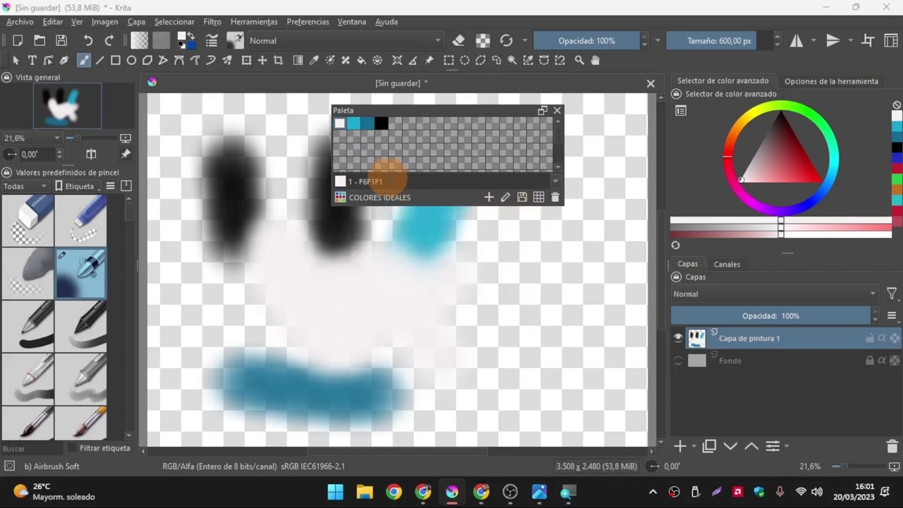
key(super+plus)
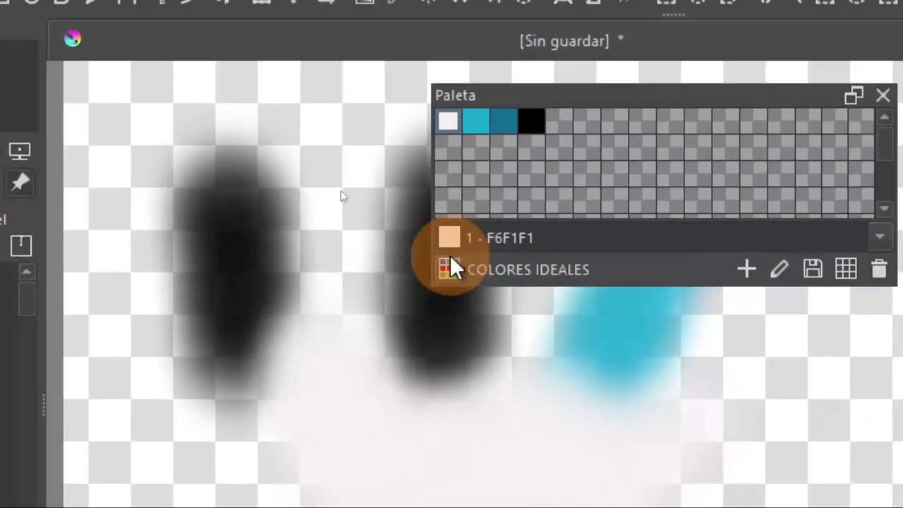
Open the palette chooser and scroll down to entries like sarasasa.
click(450, 268)
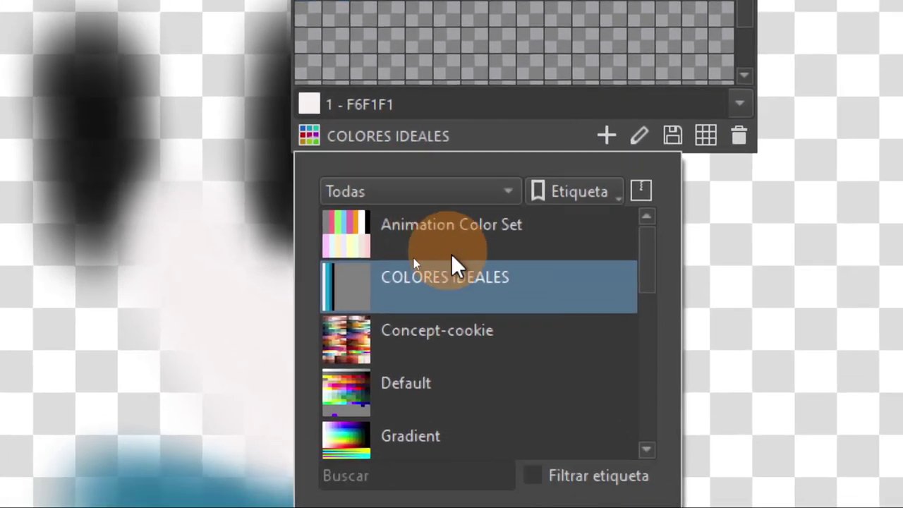
scroll(455, 265, down, 1)
scroll(455, 265, down, 2)
scroll(455, 265, down, 3)
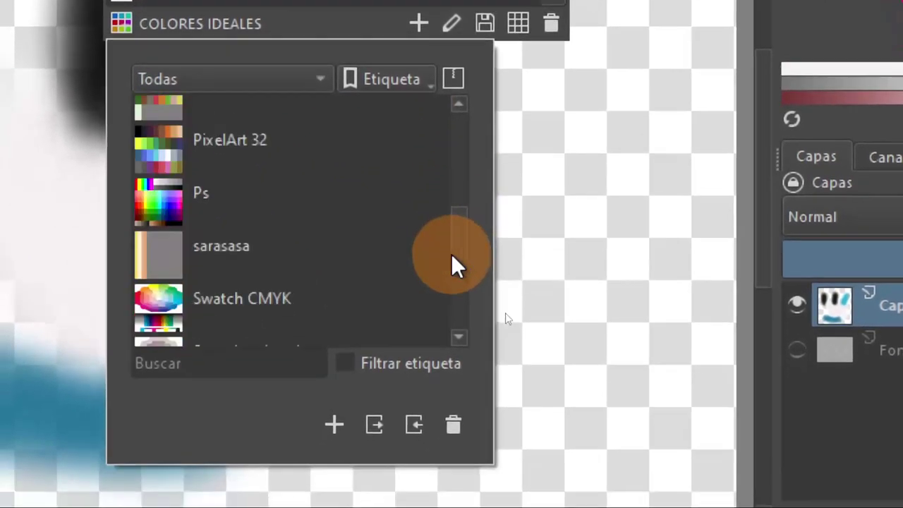
scroll(454, 264, down, 1)
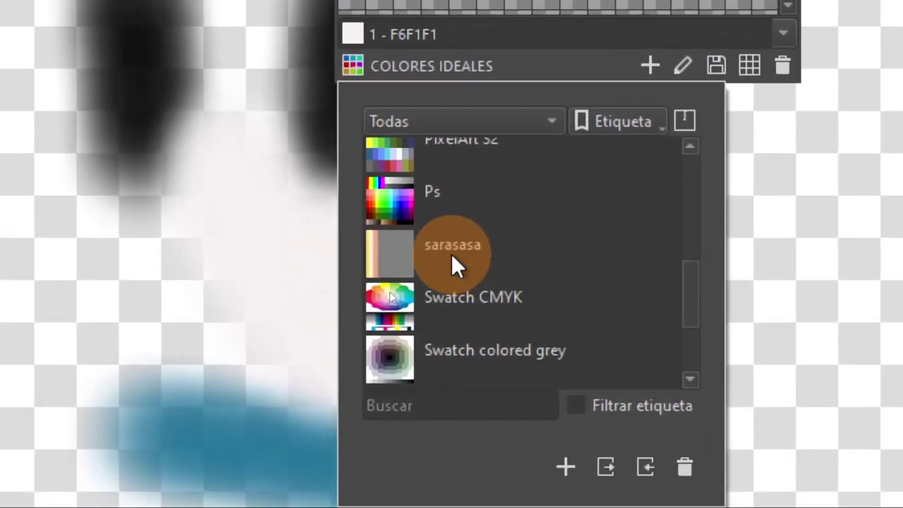
Export the COLORES IDEALES palette as COLORES_IDEALES.0002.kpl in Krita palette (*.kpl) format.
click(455, 254)
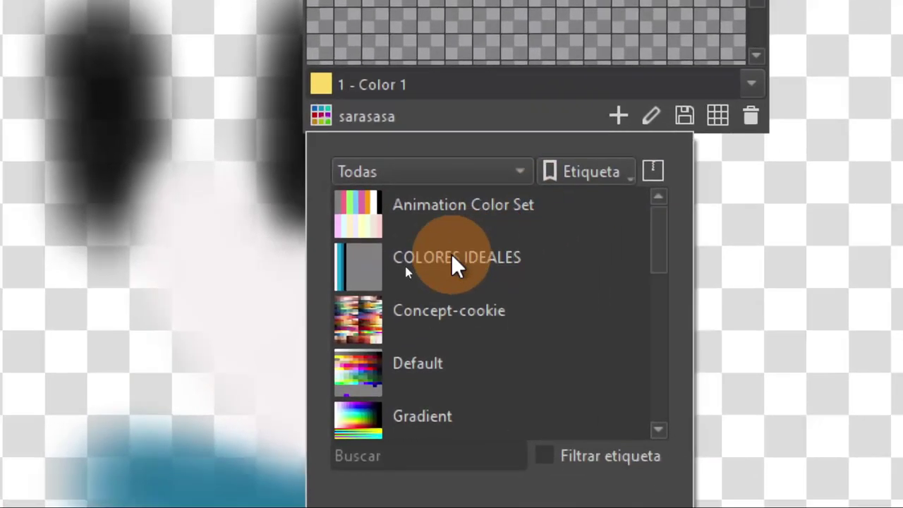
click(286, 326)
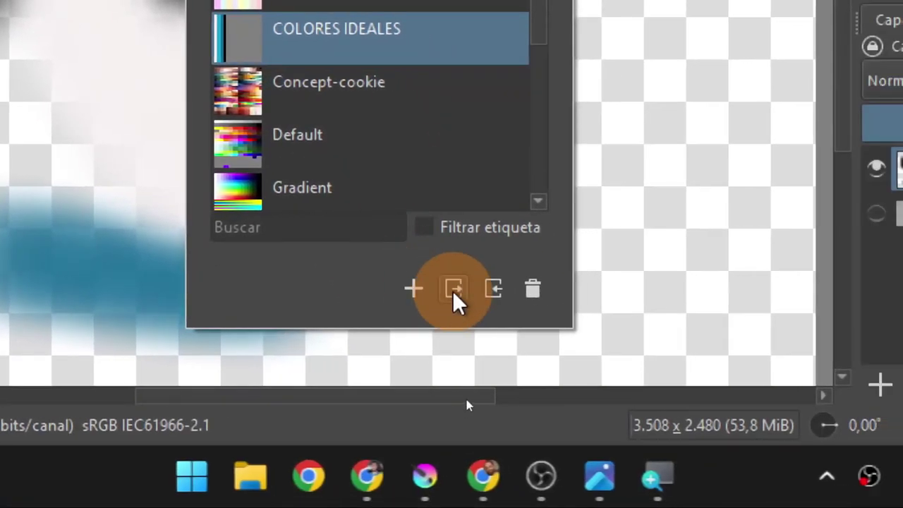
click(452, 290)
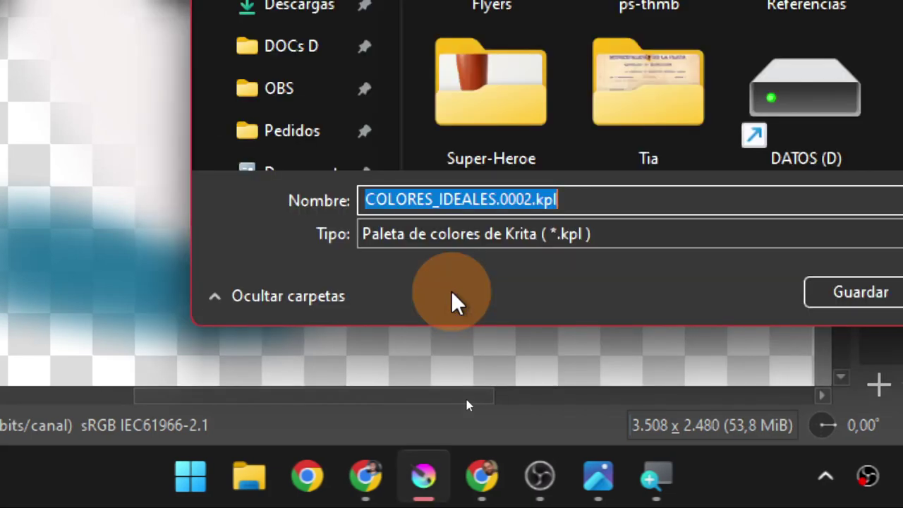
click(557, 201)
double_click(455, 248)
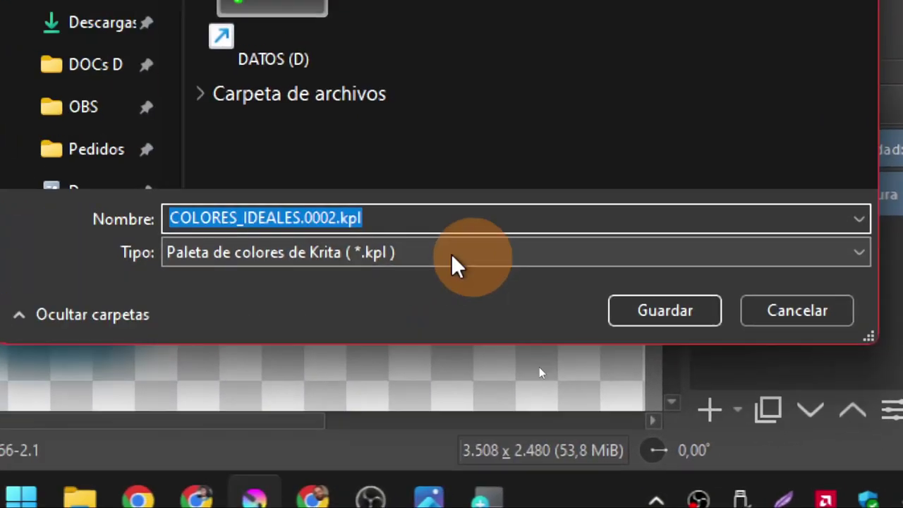
click(507, 286)
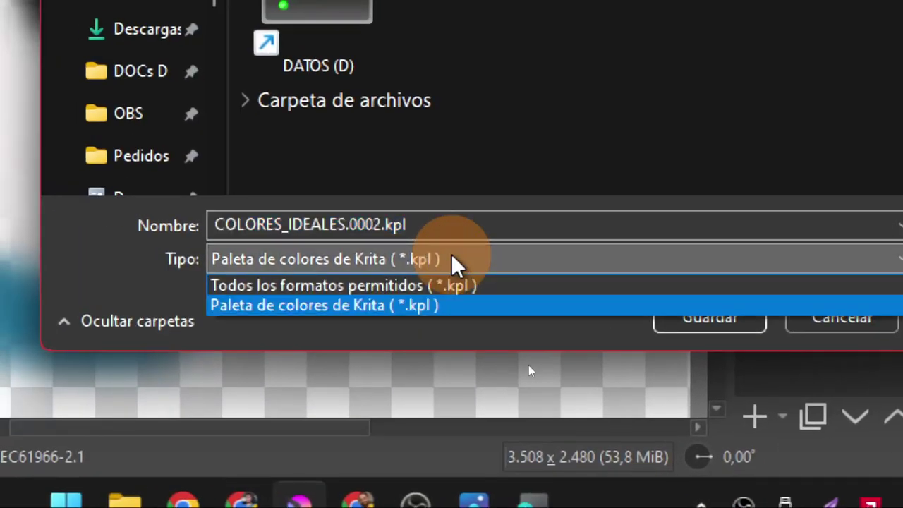
click(453, 257)
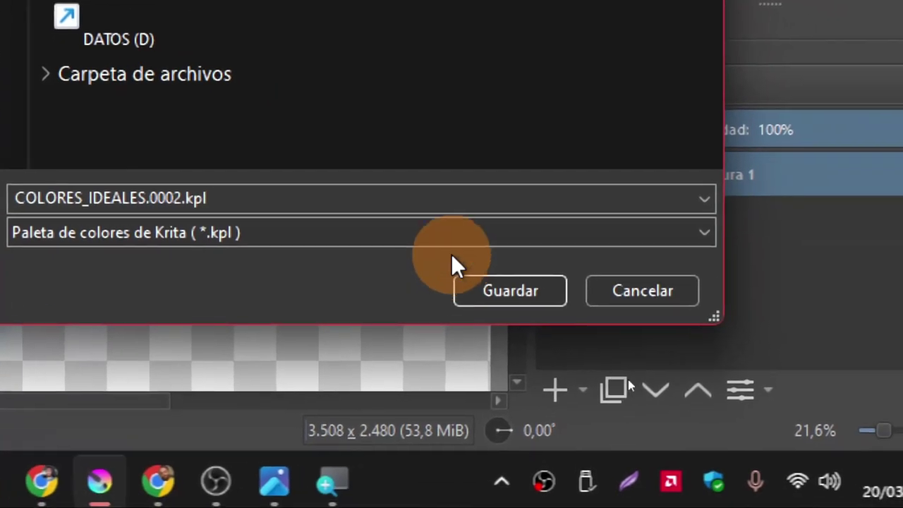
click(522, 293)
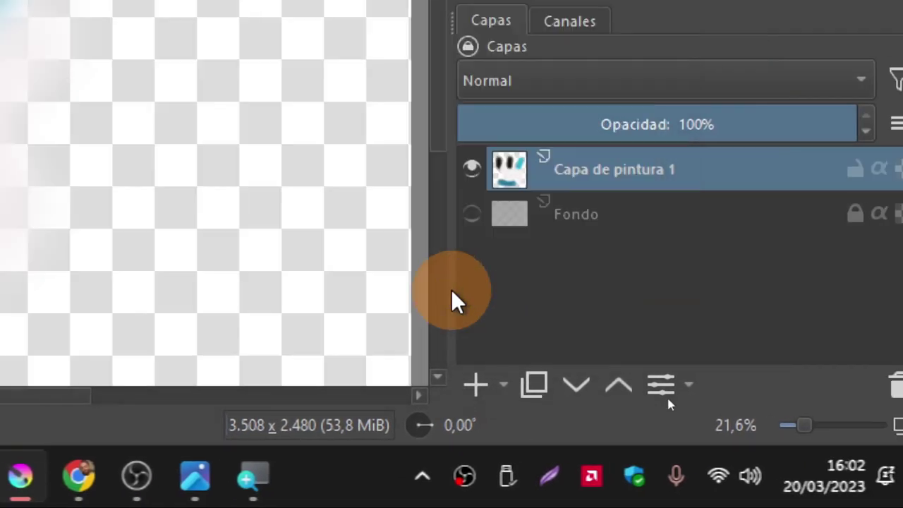
Minimize and restore Krita, then nudge the floating Paleta docker slightly right and down.
key(super+minus)
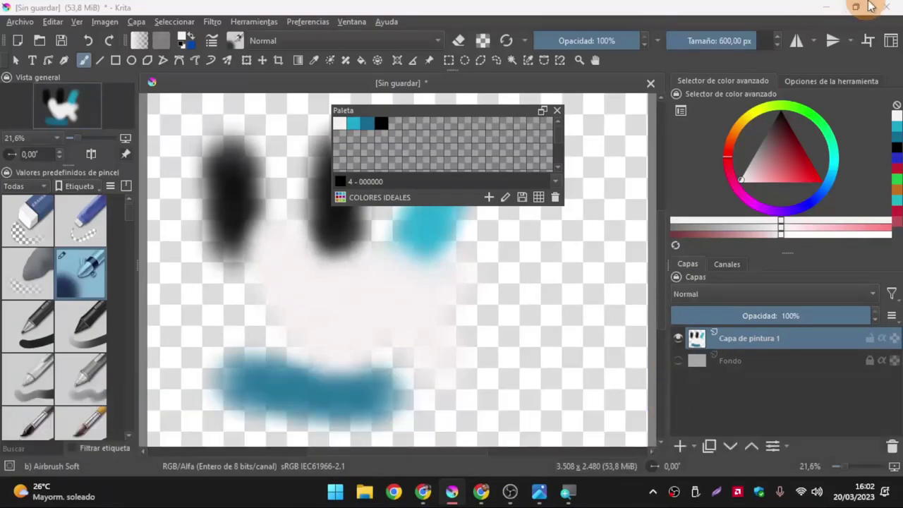
click(828, 7)
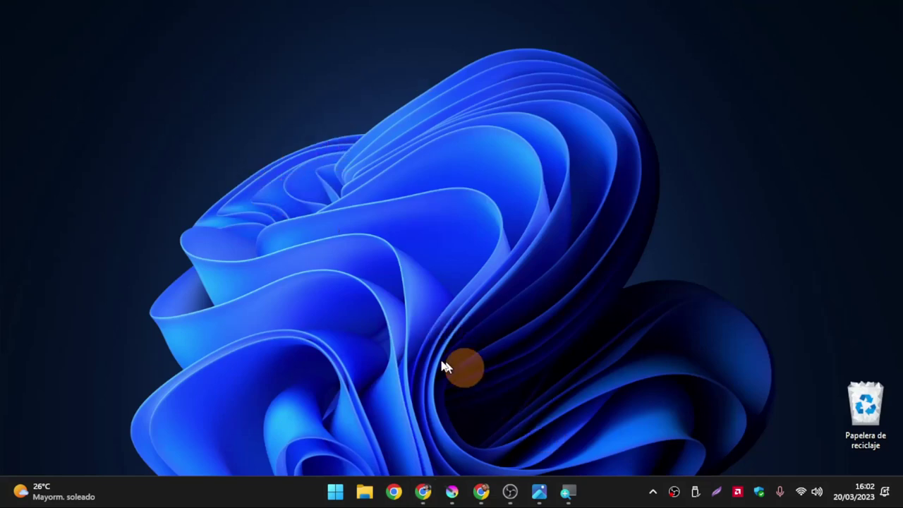
click(452, 492)
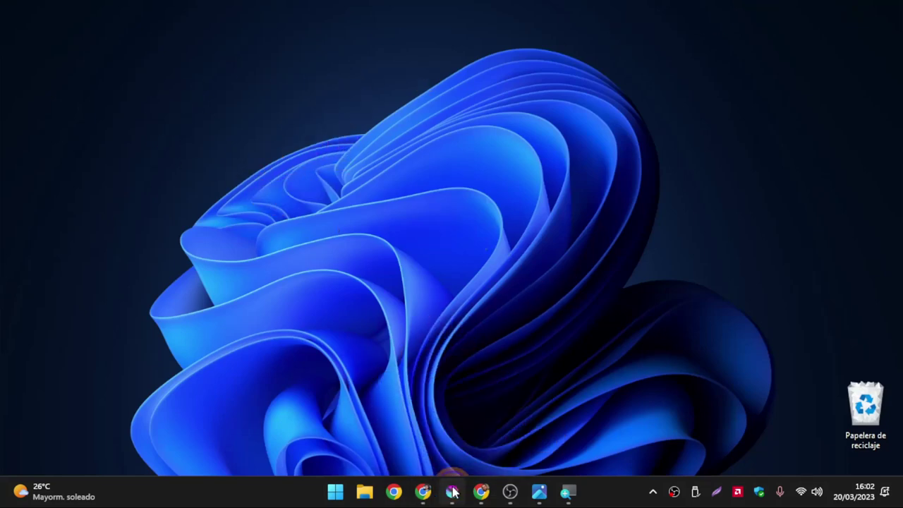
mouse_move(393, 117)
mouse_down()
mouse_move(435, 141)
mouse_move(433, 124)
mouse_up()
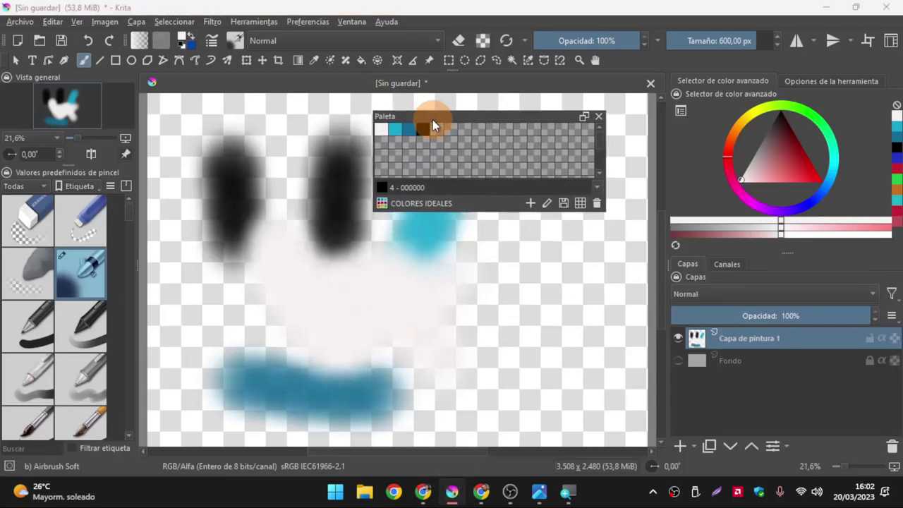
drag(433, 125, 449, 125)
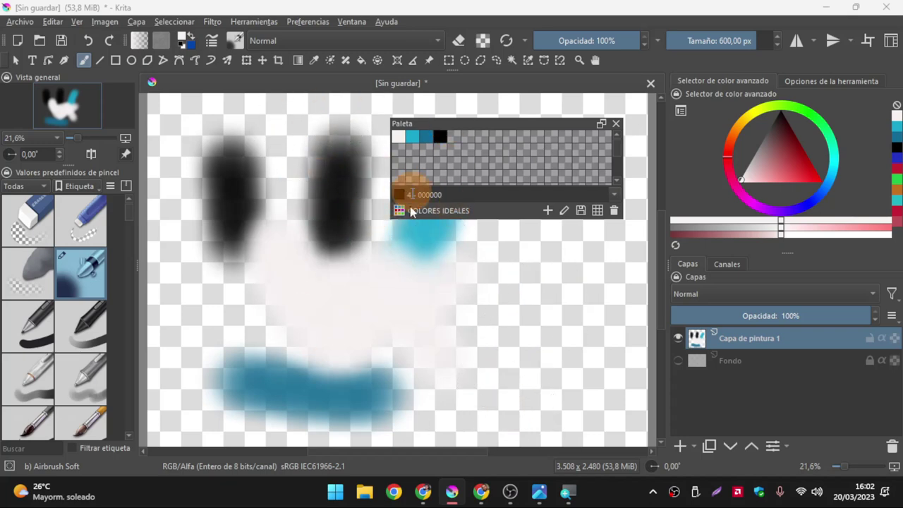
Toggle the Fondo layer's visibility, leaving it shown so the canvas is white.
click(677, 360)
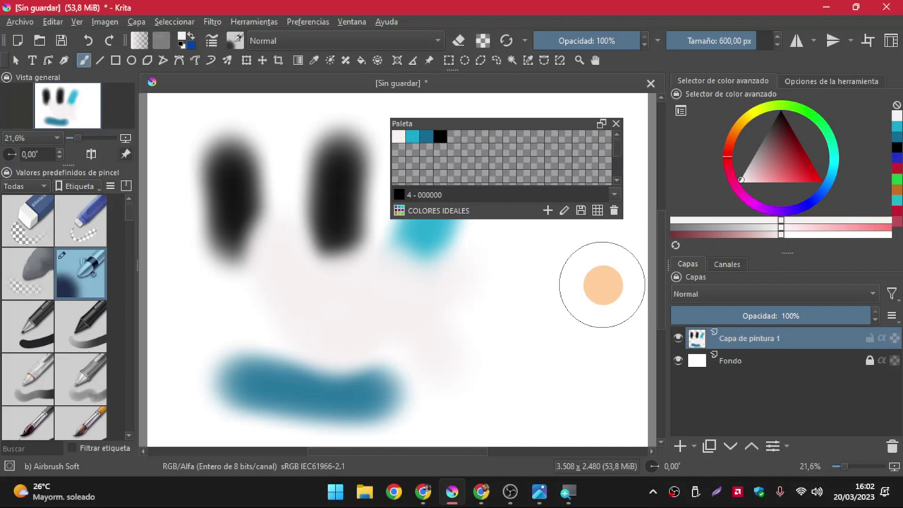
click(678, 362)
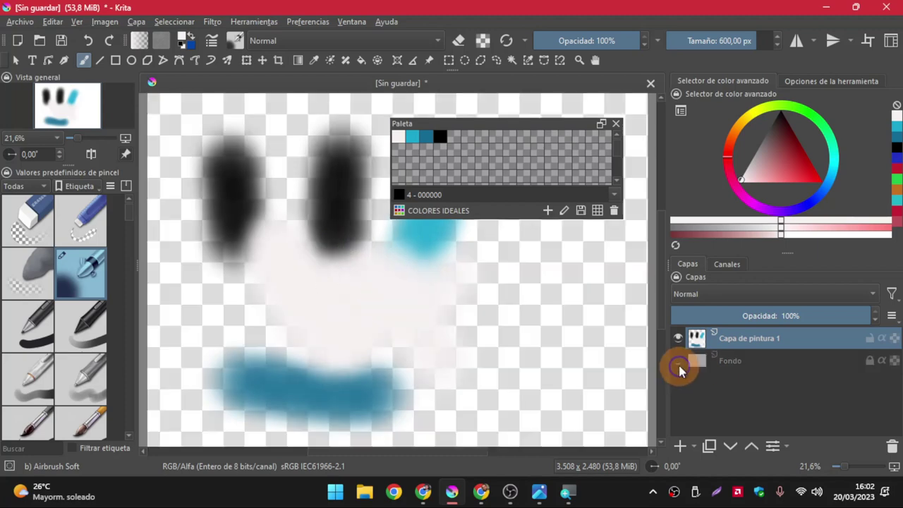
click(678, 361)
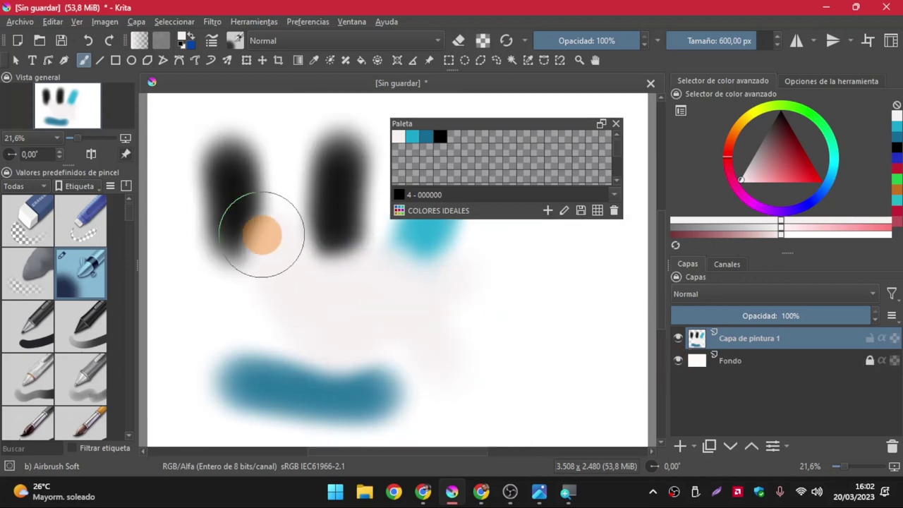
Use the Color Picker to sample the eye's black, the cyan patch, the blue stroke's teal and the pale face.
click(314, 60)
click(237, 189)
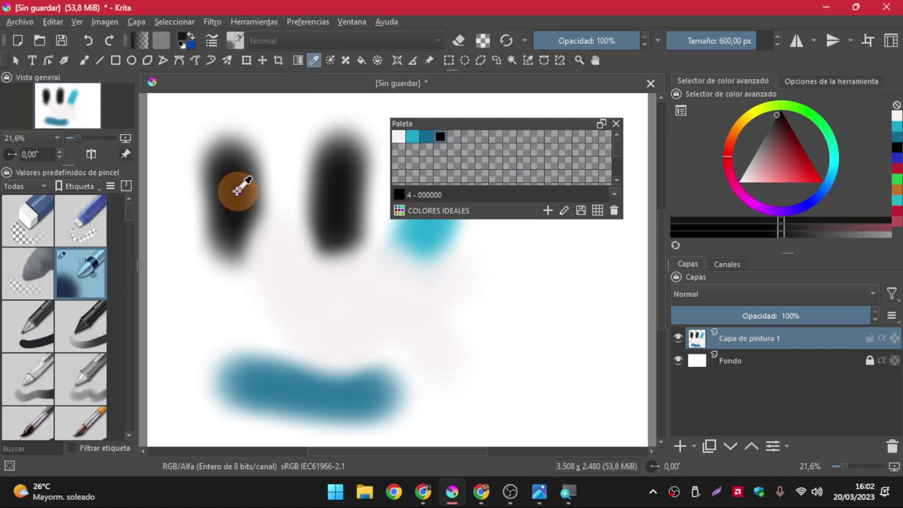
click(422, 243)
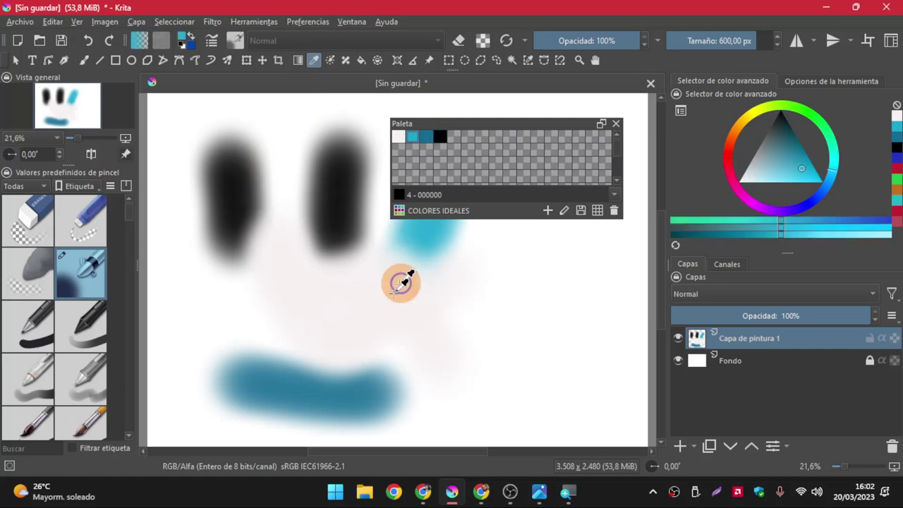
click(361, 389)
click(374, 283)
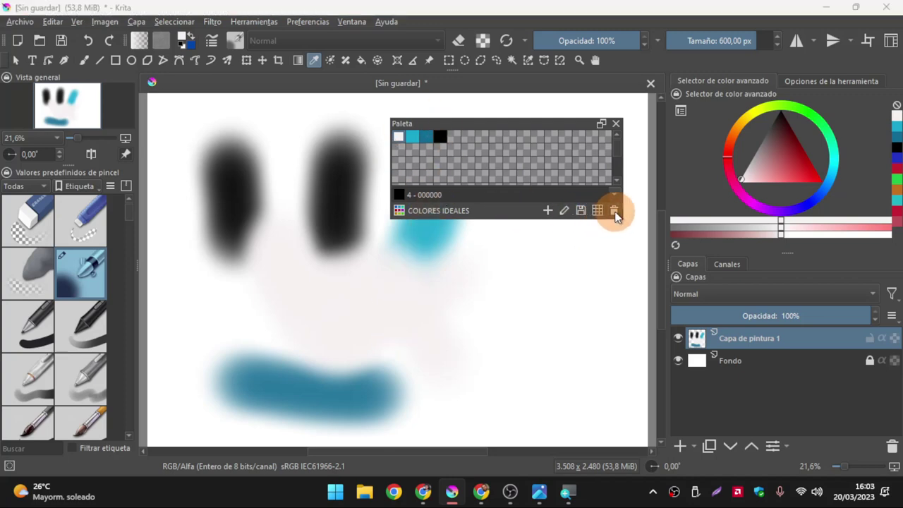
Select the dark teal 146C94 swatch and cancel the Add swatch dialog.
click(425, 137)
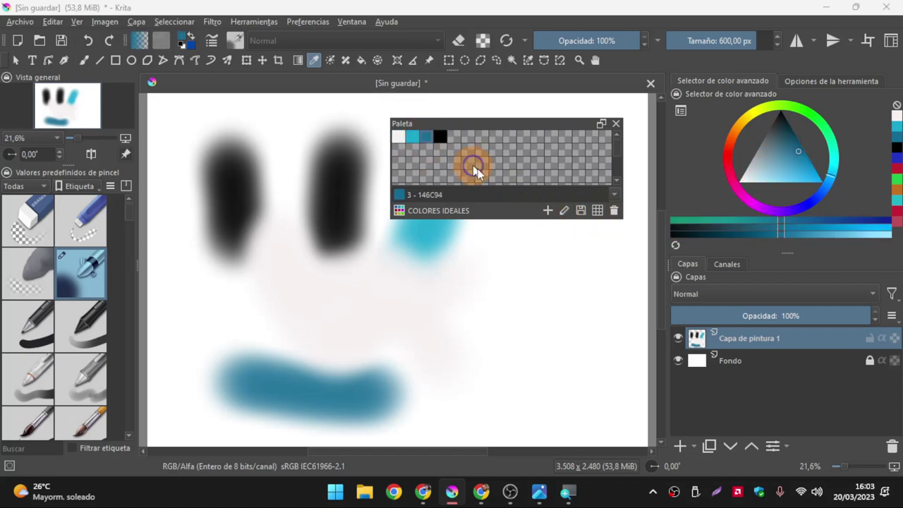
click(549, 210)
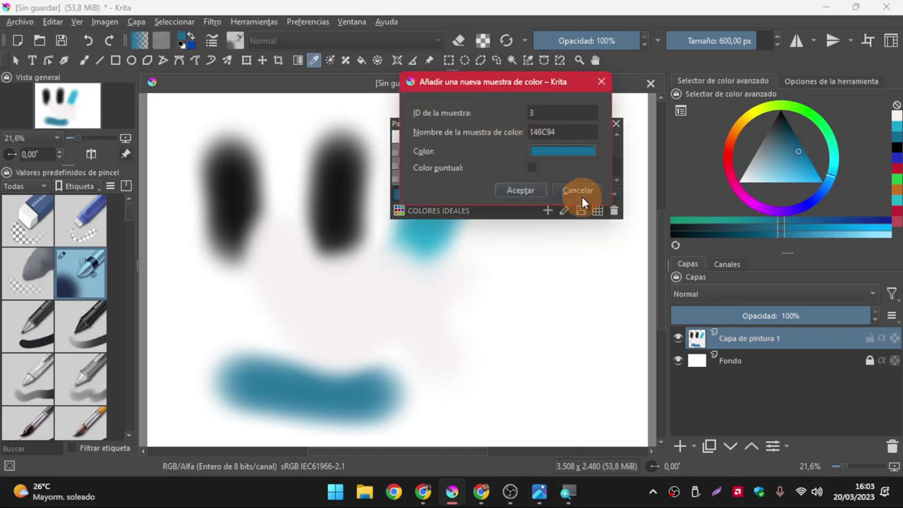
click(579, 193)
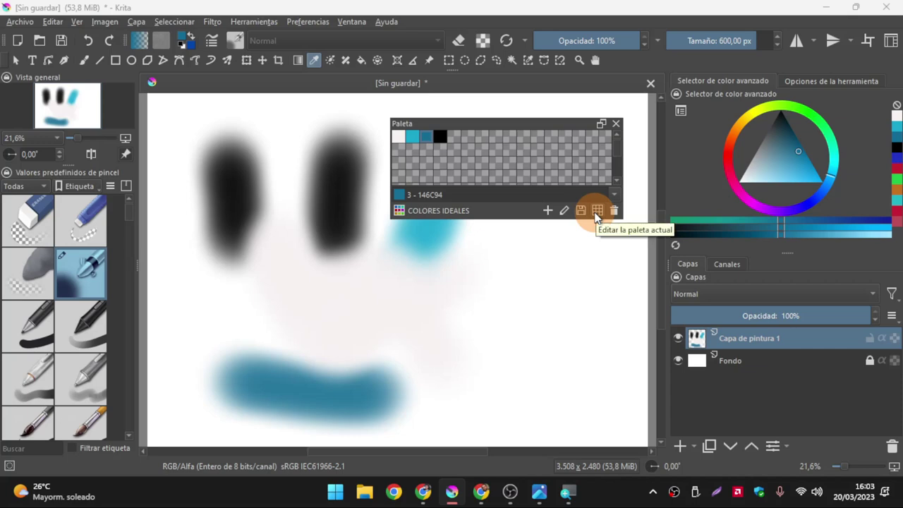
Review the palette settings (16 columns, 20 rows) without changes, then close the Paleta docker and the drawing.
click(598, 213)
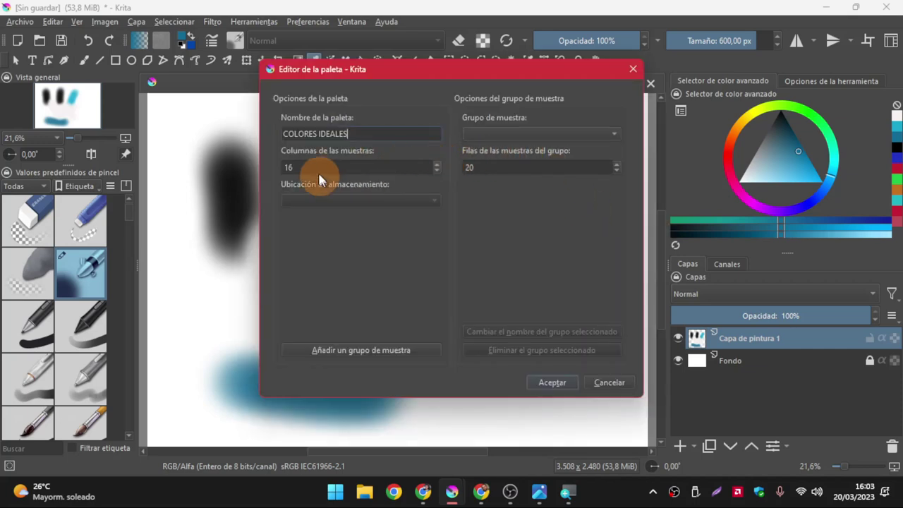
double_click(289, 167)
double_click(495, 169)
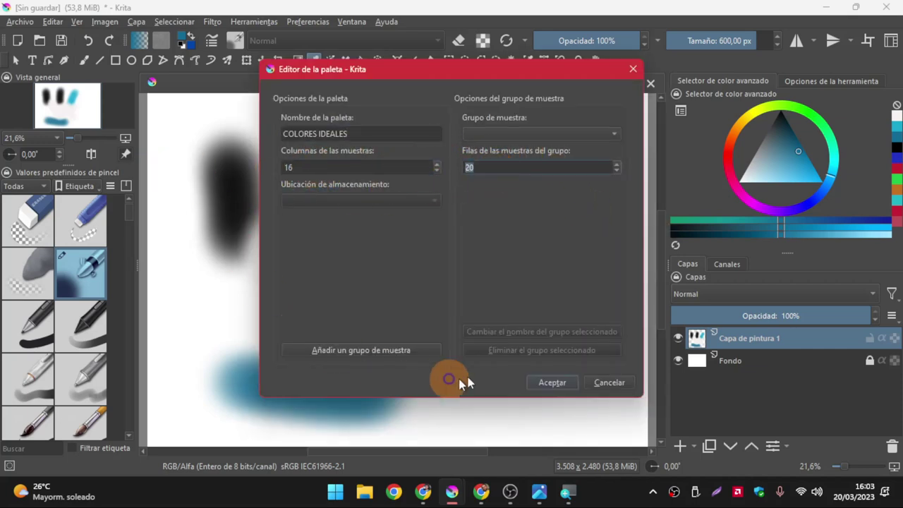
click(611, 384)
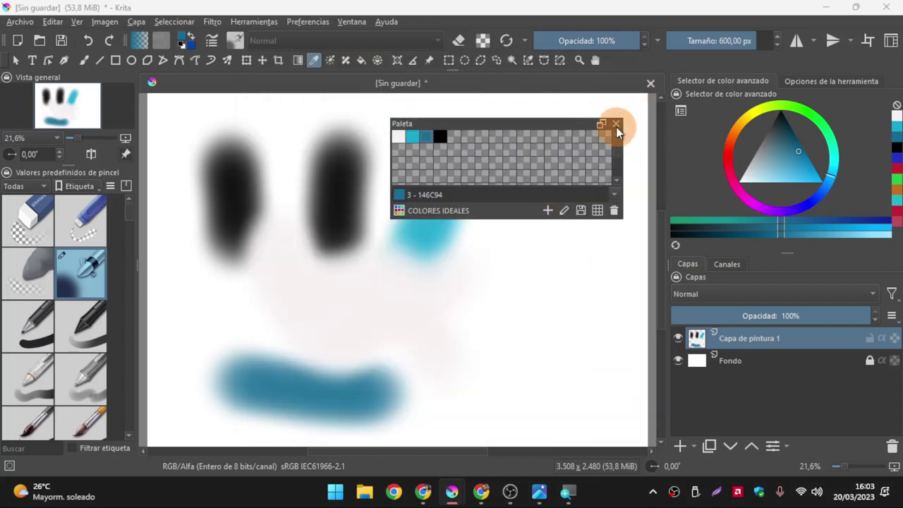
click(616, 123)
click(650, 86)
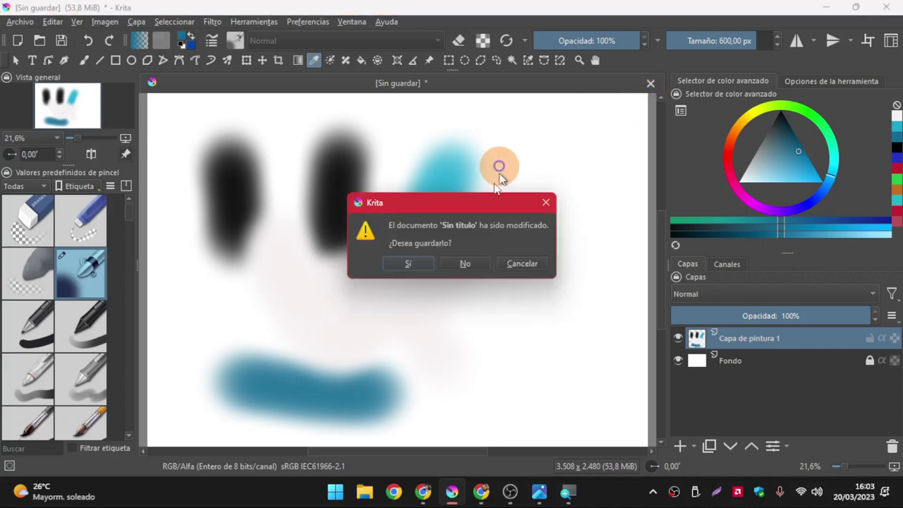
Discard the drawing's changes, quit Krita, and relaunch it from the Start menu's Freeware folder.
click(457, 264)
click(886, 8)
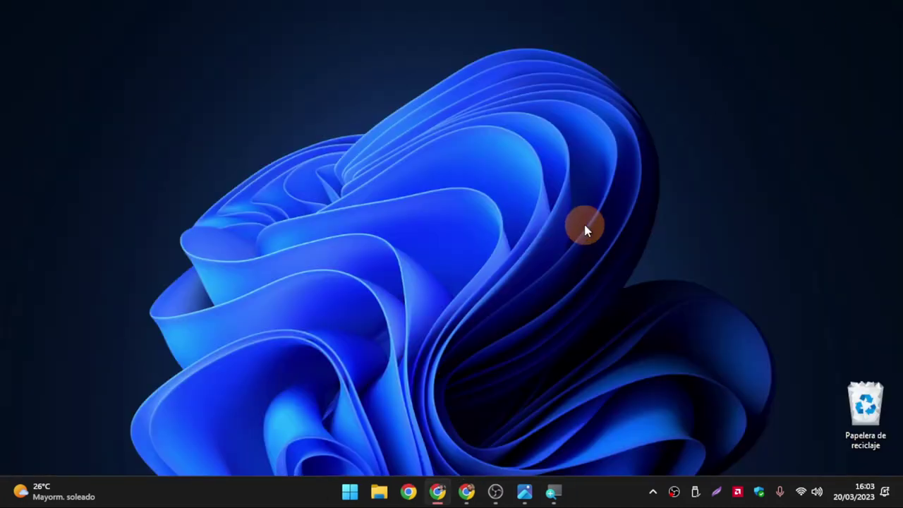
click(344, 496)
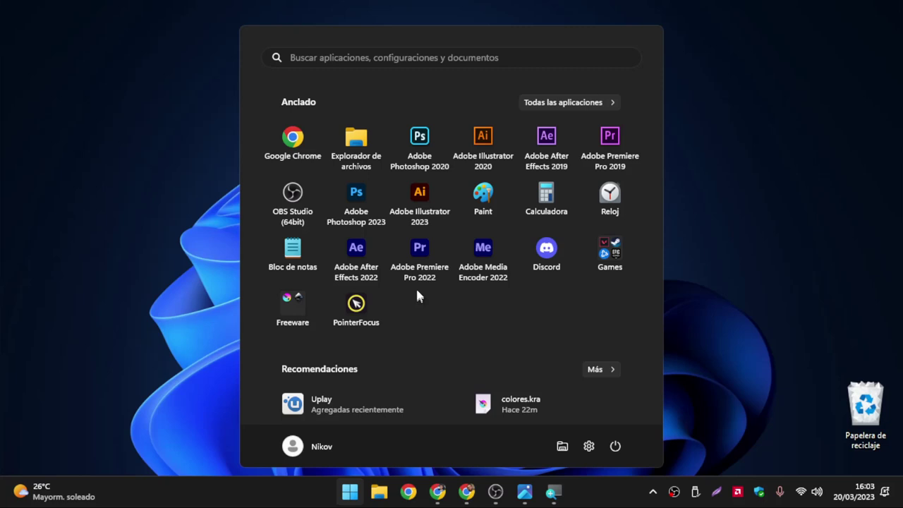
click(303, 311)
click(347, 208)
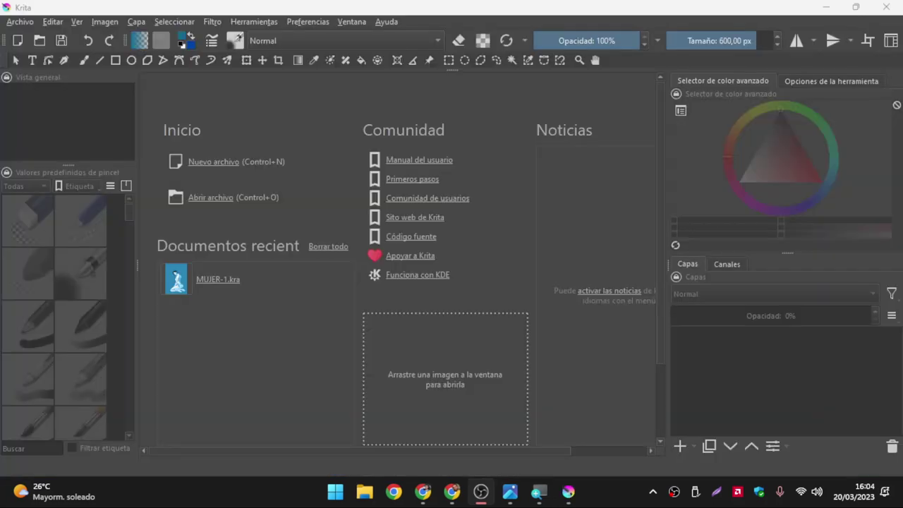
Create a new document from the A5 (300 ppi) preset.
click(197, 161)
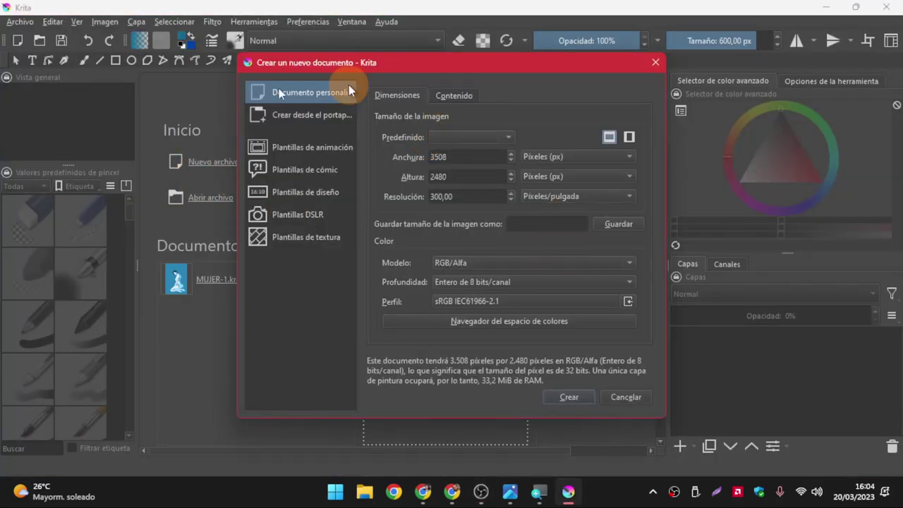
click(440, 137)
click(467, 212)
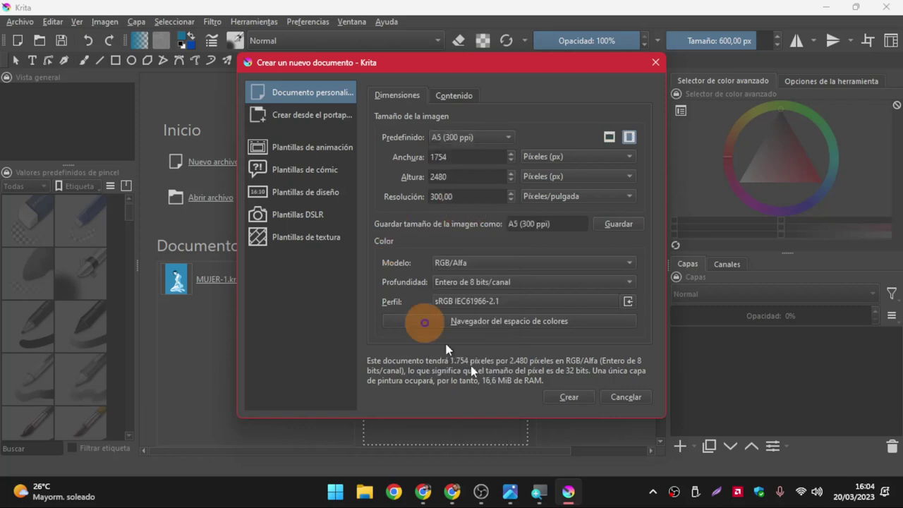
click(573, 401)
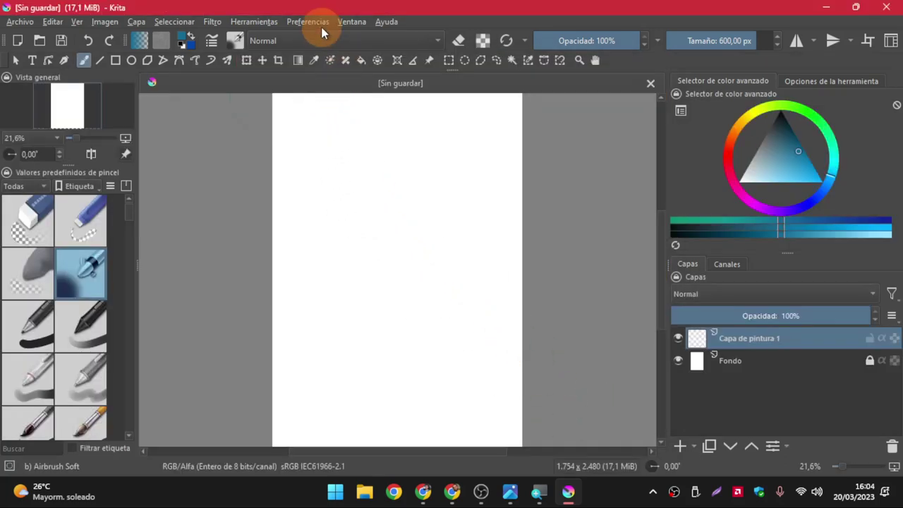
Show and enlarge the Paleta docker, checking its COLORES IDEALES swatches and available palettes.
click(318, 23)
mouse_move(387, 130)
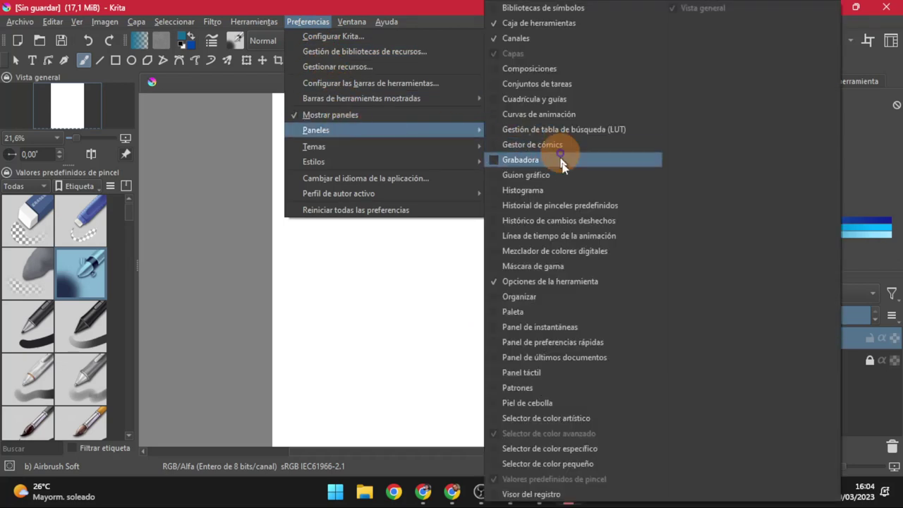
click(564, 309)
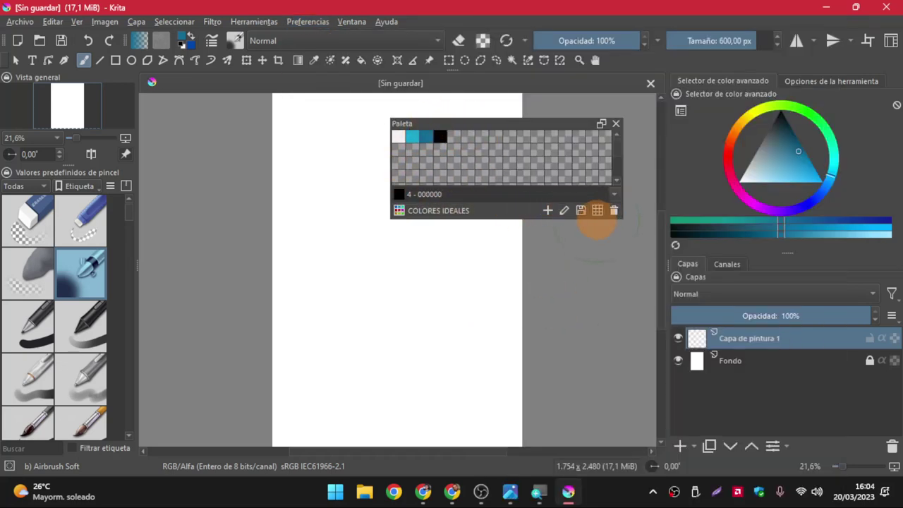
drag(572, 219, 568, 265)
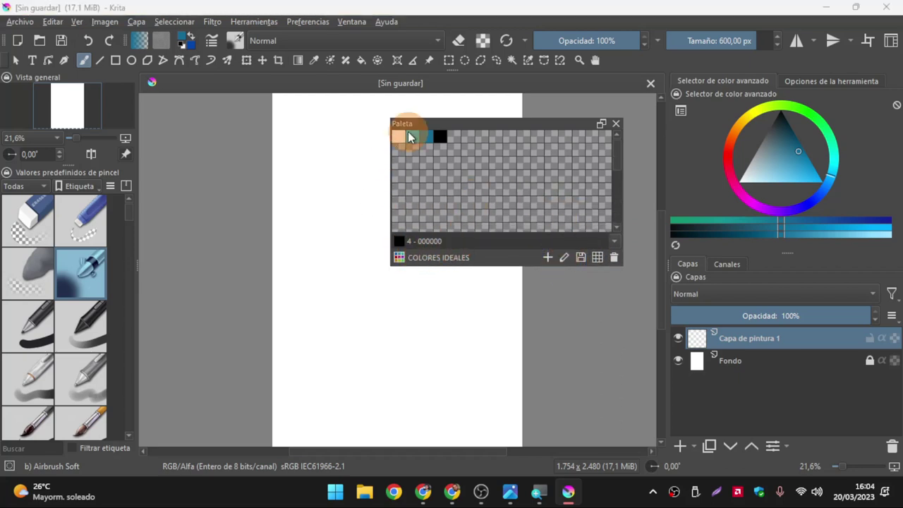
click(399, 136)
click(428, 136)
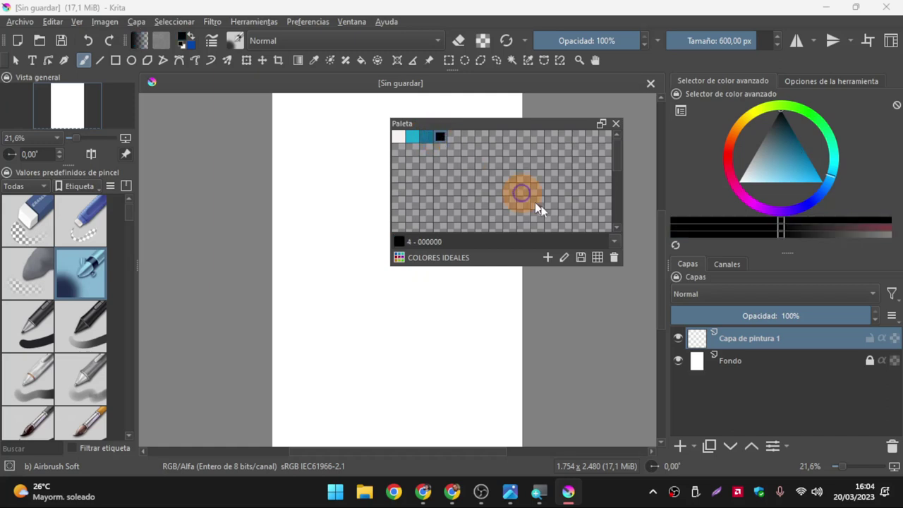
click(613, 242)
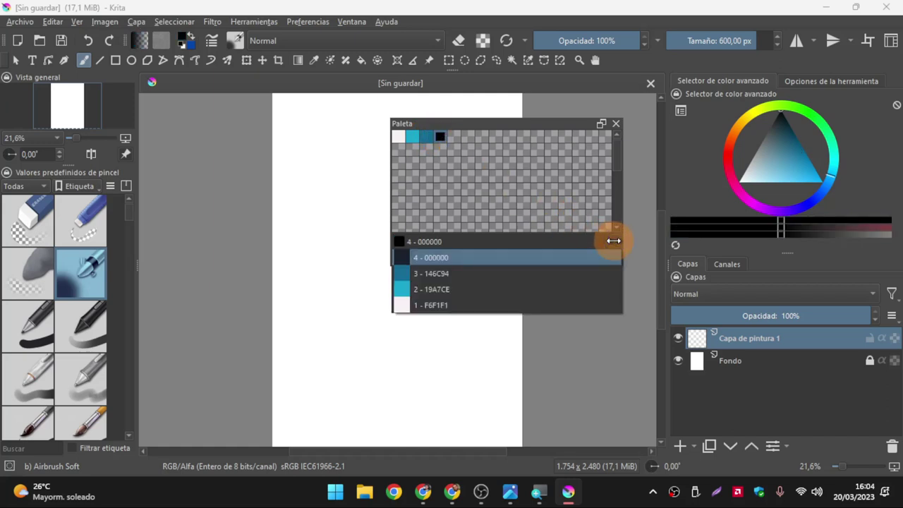
click(614, 241)
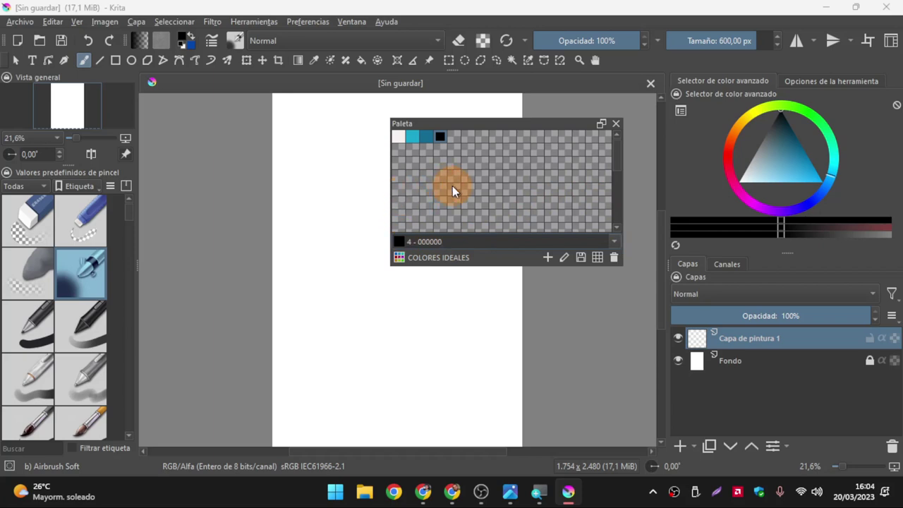
click(399, 257)
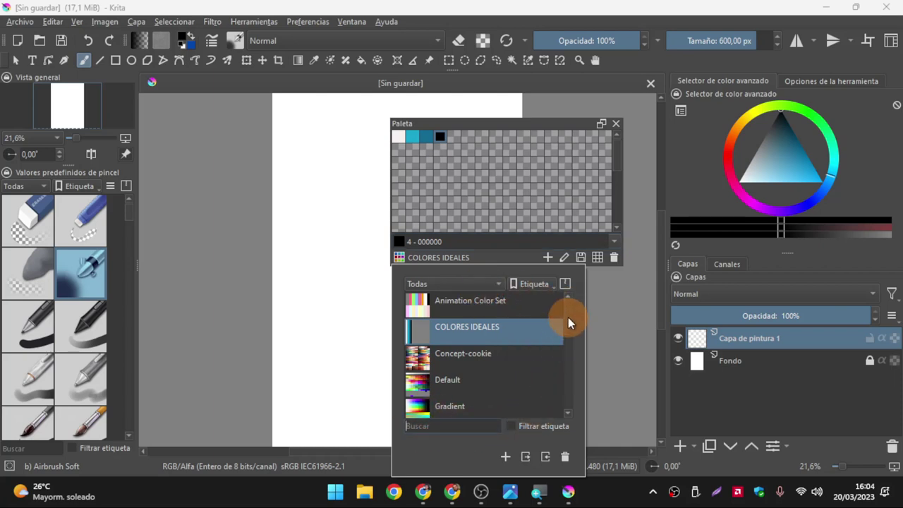
mouse_move(568, 317)
mouse_down()
mouse_move(560, 397)
mouse_move(566, 306)
mouse_up()
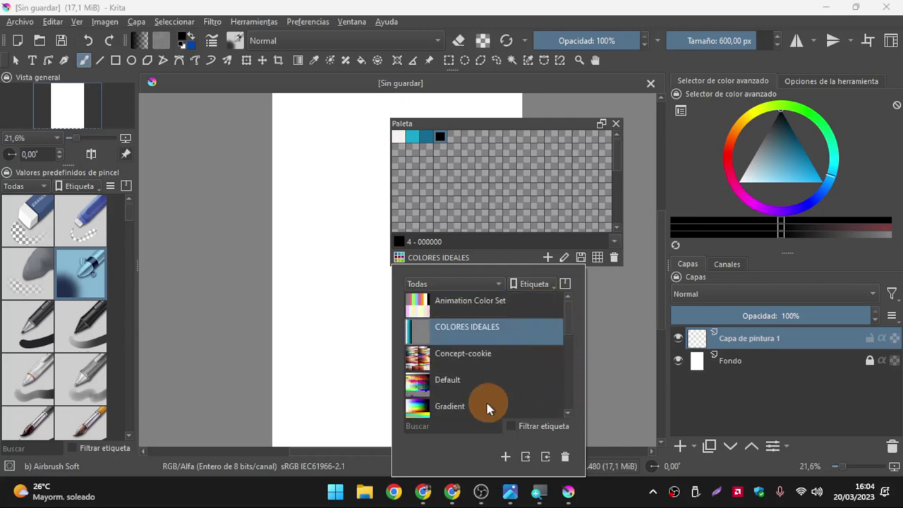